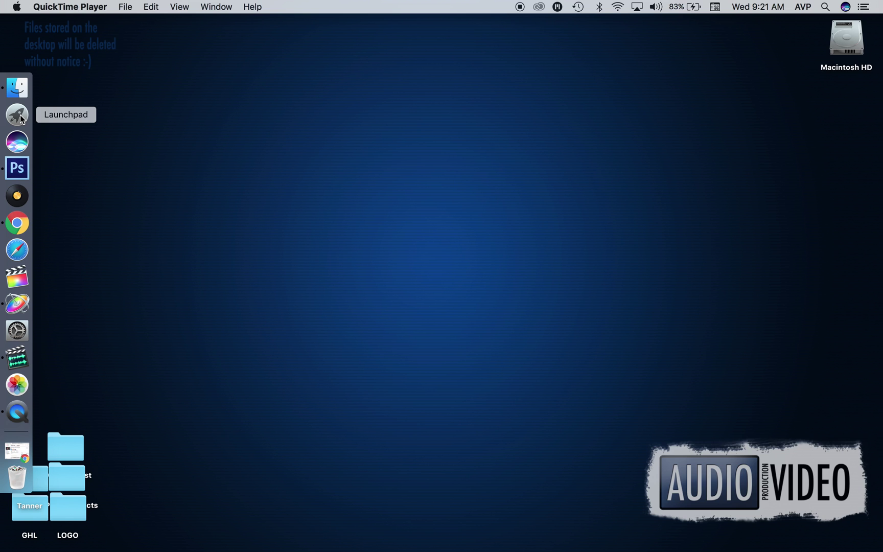
- Find and launch TextEdit, and enlarge its blank document window
{"action": "left_click", "coordinate": [19, 116]}
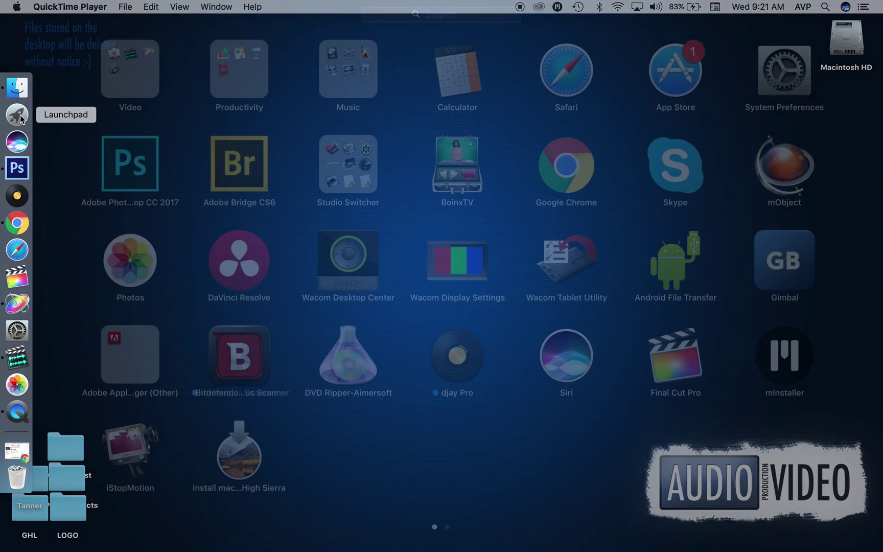
{"action": "left_click", "coordinate": [469, 22]}
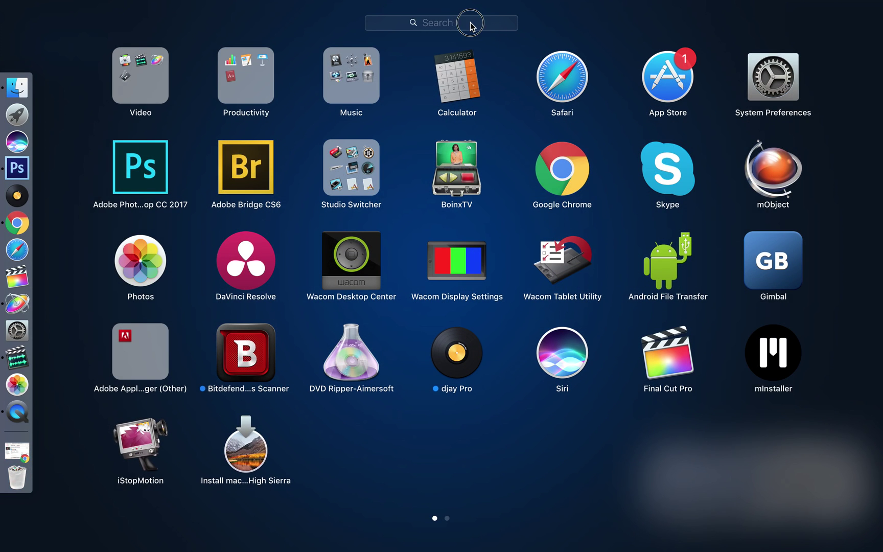
{"action": "type", "text": "TEX"}
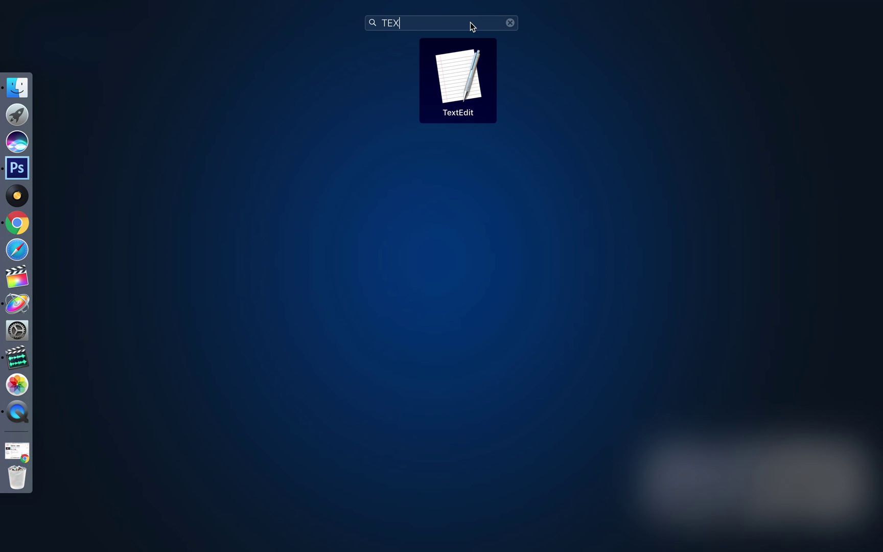
{"action": "left_click", "coordinate": [454, 82]}
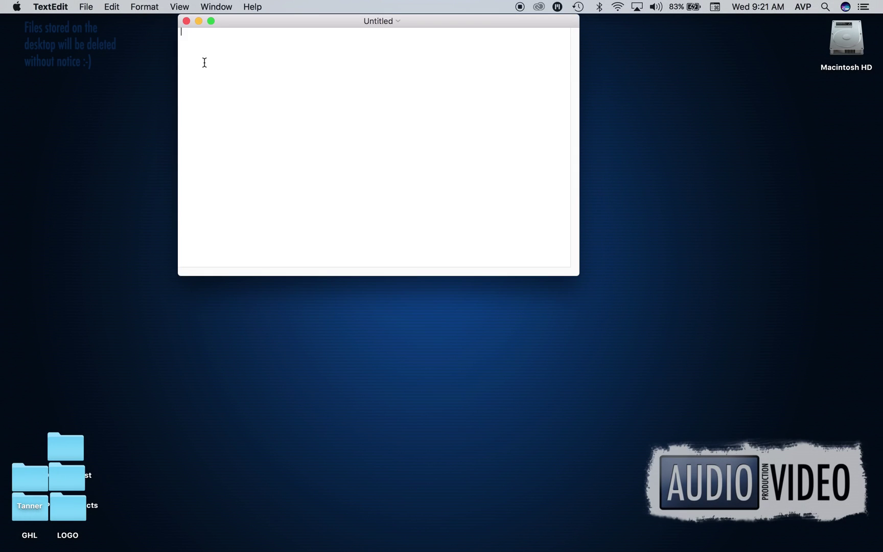
{"action": "left_click_drag", "start_coordinate": [578, 274], "coordinate": [597, 453]}
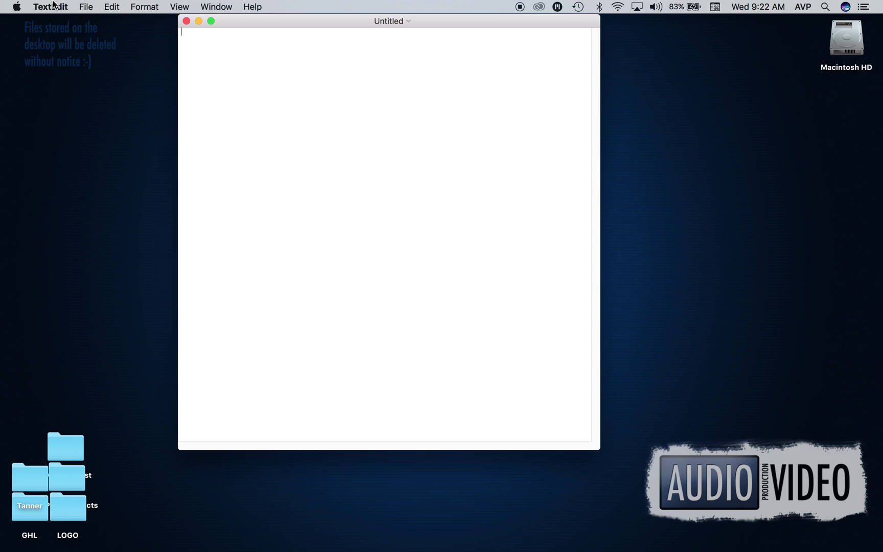
- Check the new-document format settings in the TextEdit preferences
{"action": "left_click", "coordinate": [51, 6]}
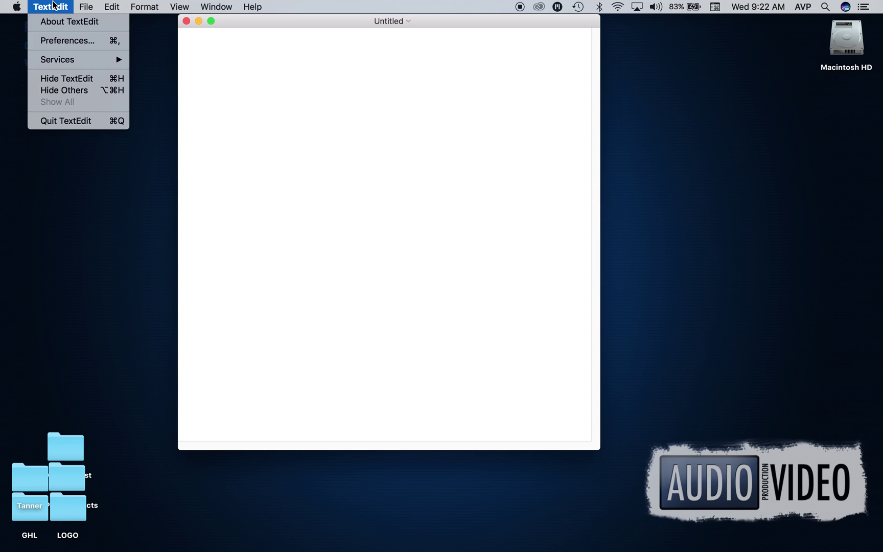
{"action": "left_click", "coordinate": [64, 42]}
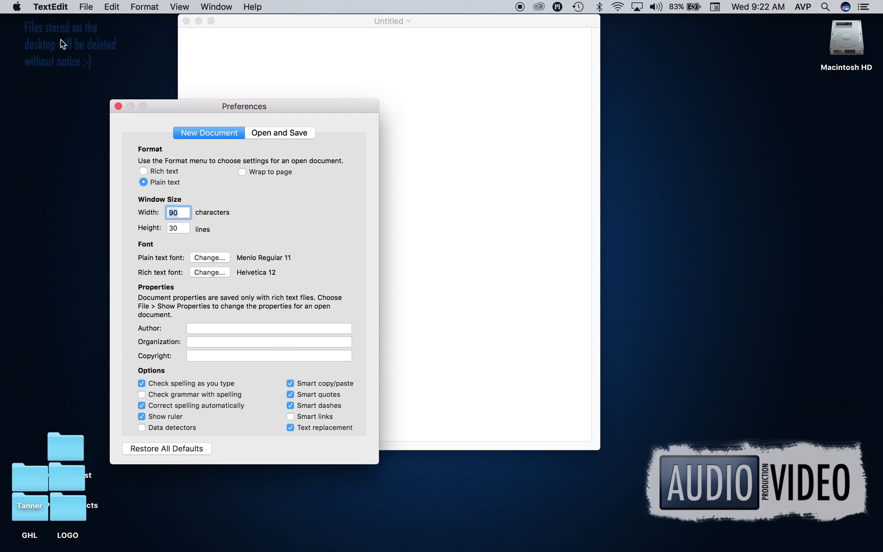
{"action": "left_click_drag", "start_coordinate": [167, 113], "coordinate": [193, 92]}
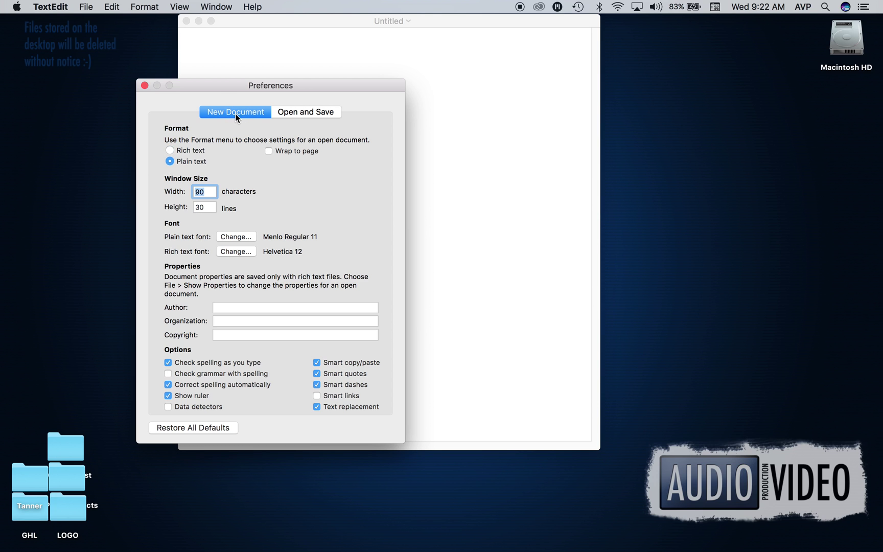
{"action": "left_click", "coordinate": [145, 86]}
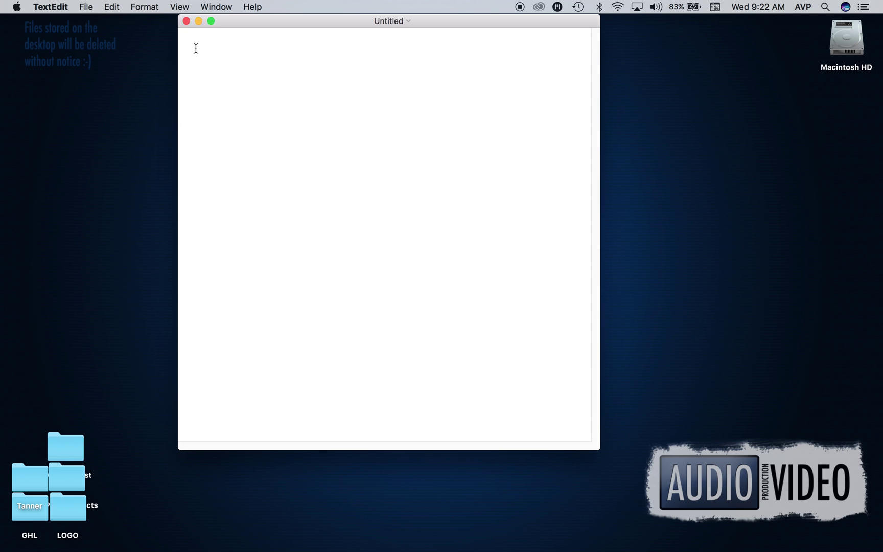
- Replace the blank document with a new, larger one and enter the production word list, one term per line, from Audio to Action
{"action": "left_click", "coordinate": [186, 21]}
{"action": "left_click", "coordinate": [93, 7]}
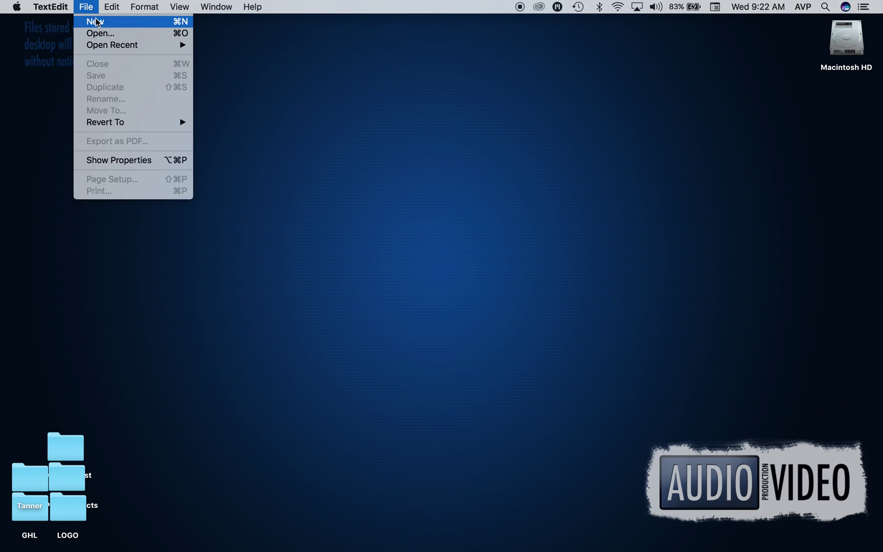
{"action": "left_click", "coordinate": [96, 21]}
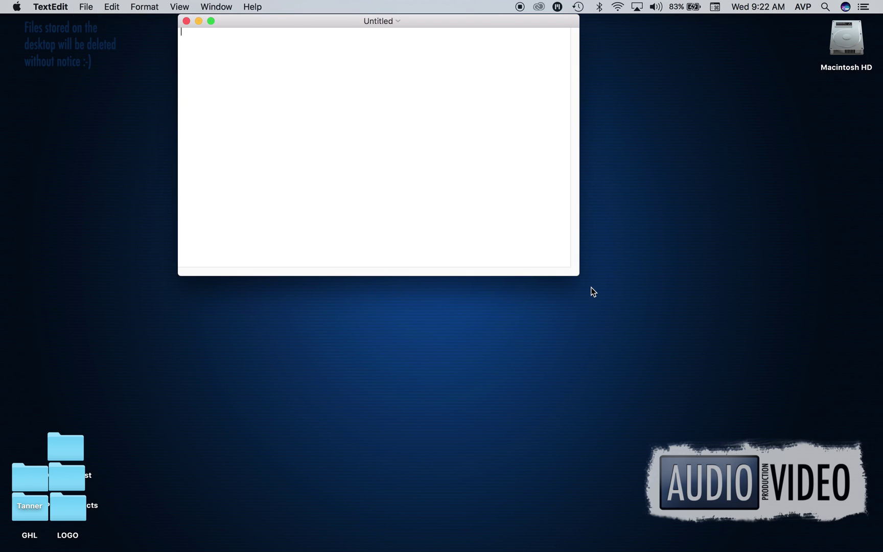
{"action": "left_click_drag", "start_coordinate": [578, 275], "coordinate": [613, 400]}
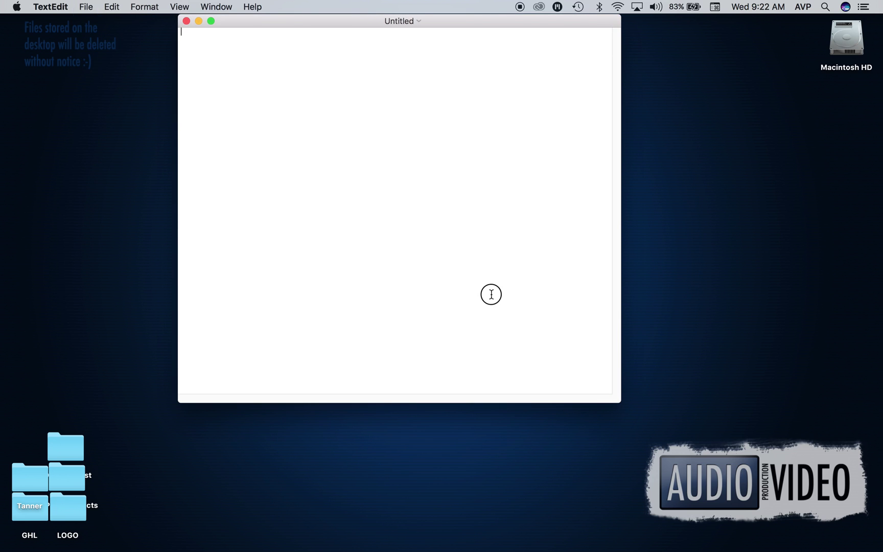
{"action": "type", "text": "Audio Video Production Microphone Camera Lens Aperture Final Cut Pro Motion Pro Tools Logic Garage Band Tripod Slider DMX Console Effects Photography Cinematography Session Recording Commercial Production Post-Production Pre-Production Sound Design Foley Field Recording Directing Lighting Action"}
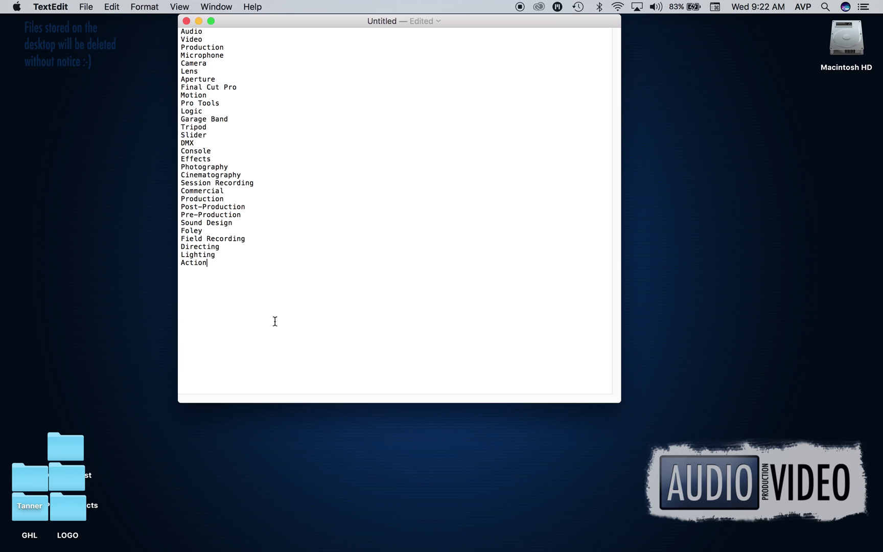
{"action": "left_click_drag", "start_coordinate": [618, 399], "coordinate": [640, 421]}
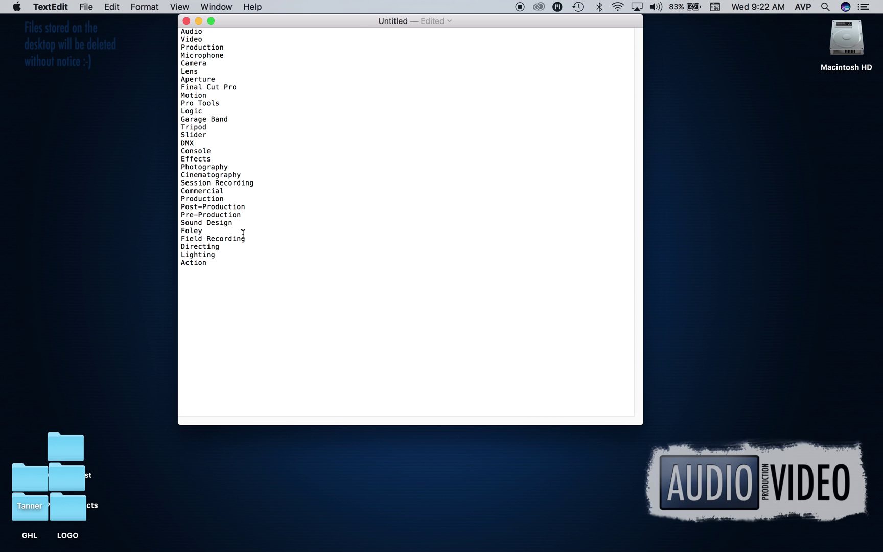
- Save the word list to the Desktop as WordBank with Unicode (UTF-8) encoding, and close the document
{"action": "left_click", "coordinate": [84, 10]}
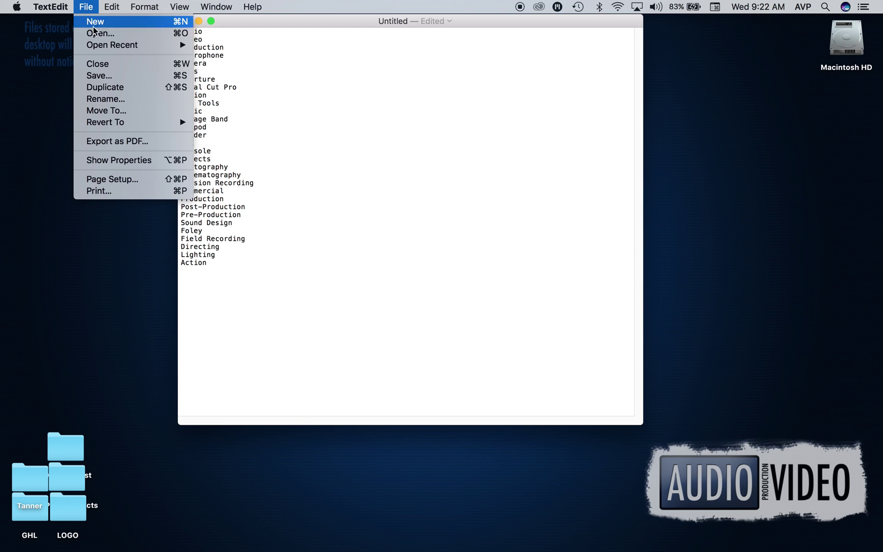
{"action": "left_click", "coordinate": [106, 77]}
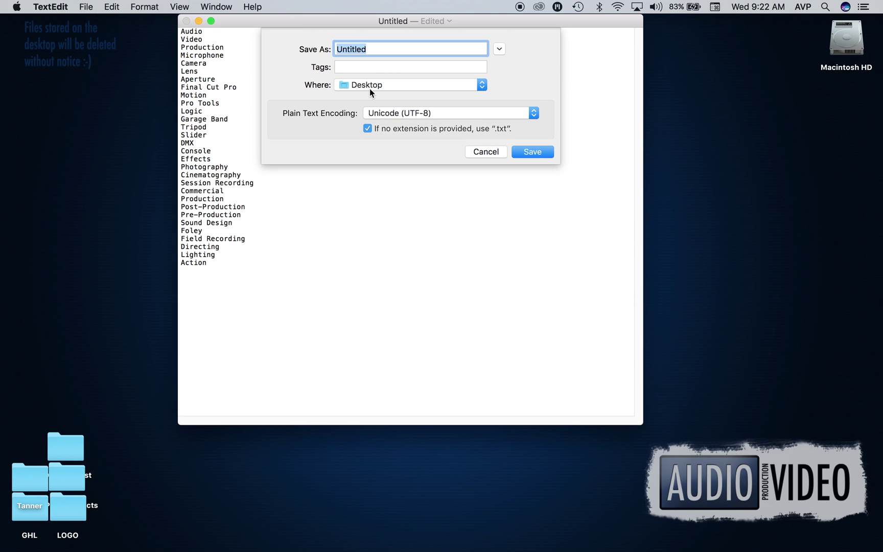
{"action": "type", "text": "WordBank"}
{"action": "key", "text": "Return"}
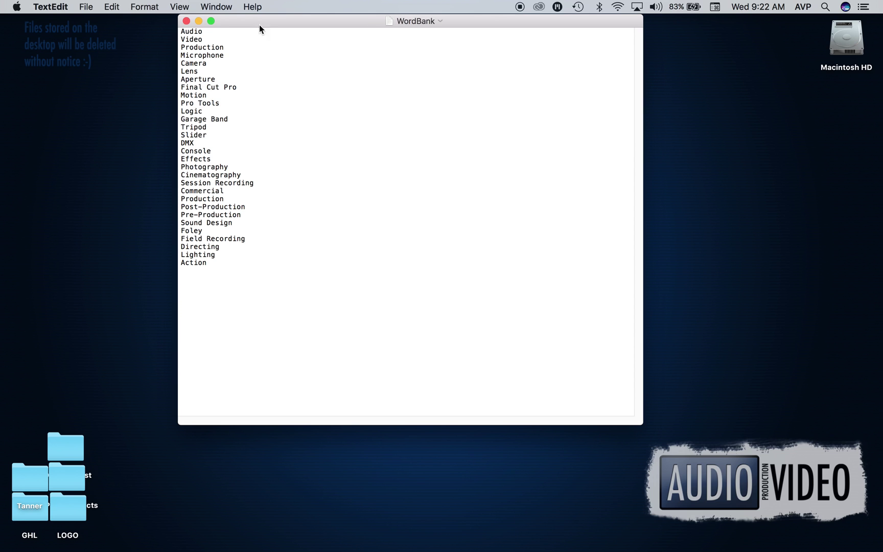
{"action": "left_click", "coordinate": [186, 21]}
- Switch to Motion and create a Motion Project with the Broadcast HD 1080 preset, 29.97 fps - NTSC and a 10-second duration
{"action": "mouse_move", "coordinate": [1, 143]}
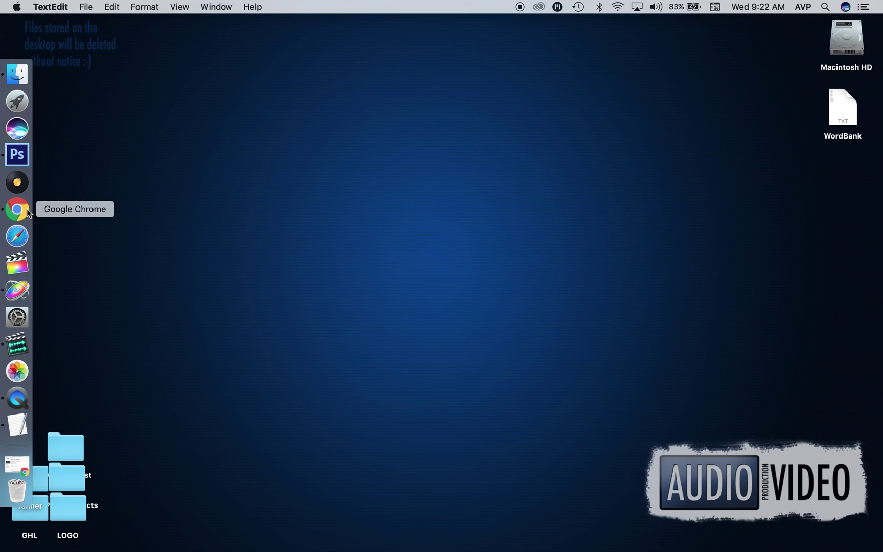
{"action": "left_click", "coordinate": [20, 289]}
{"action": "left_click", "coordinate": [80, 7]}
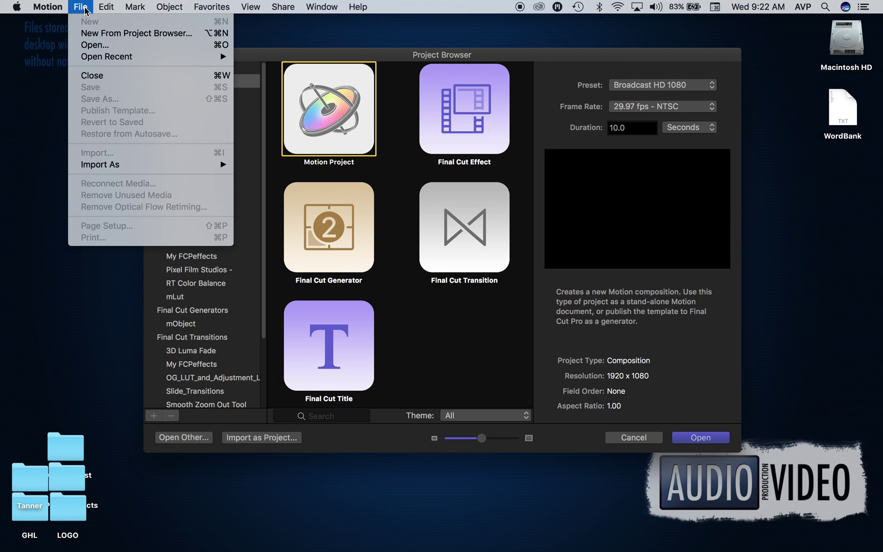
{"action": "left_click", "coordinate": [341, 123]}
{"action": "double_click", "coordinate": [341, 123]}
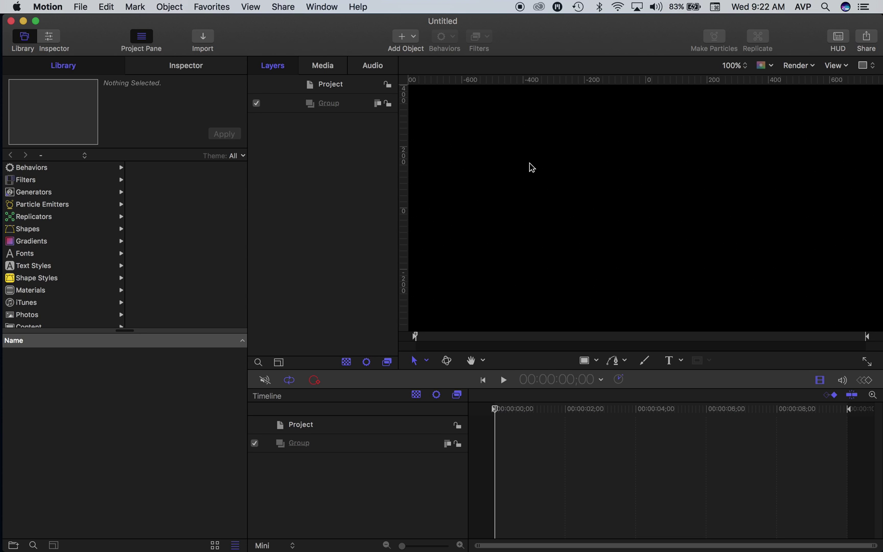
- Add a camera to the project
{"action": "left_click", "coordinate": [734, 66]}
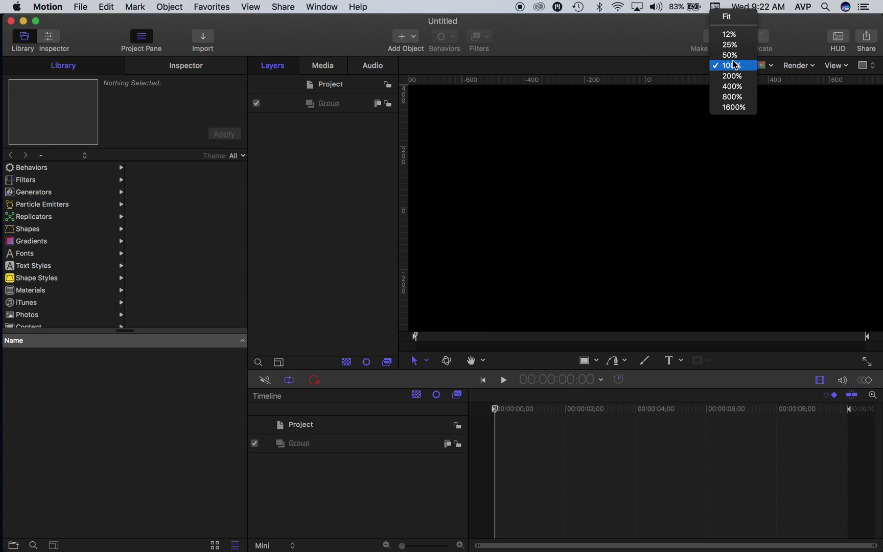
{"action": "left_click", "coordinate": [731, 15]}
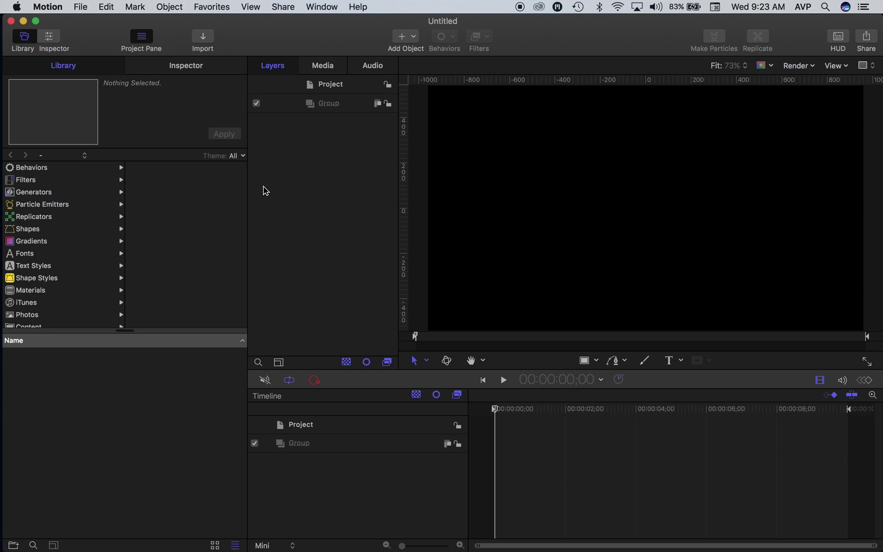
{"action": "left_click", "coordinate": [413, 35]}
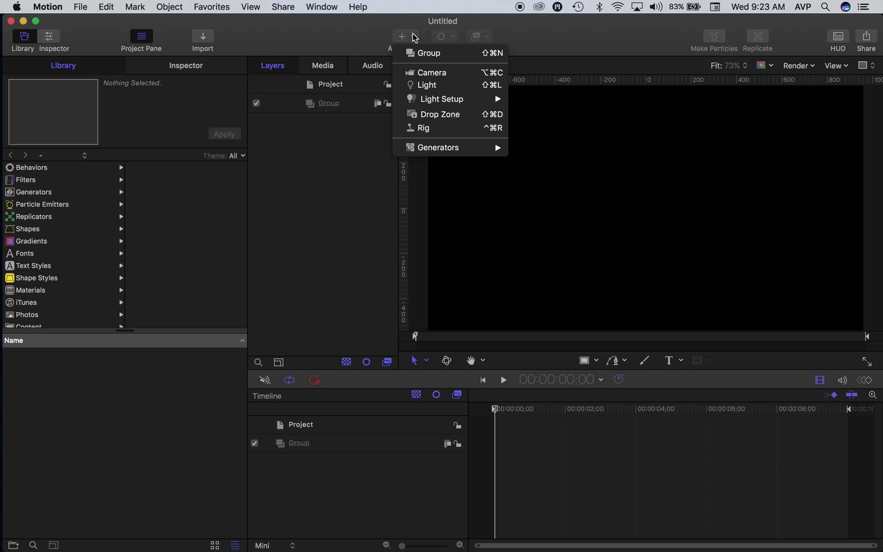
{"action": "left_click", "coordinate": [427, 71]}
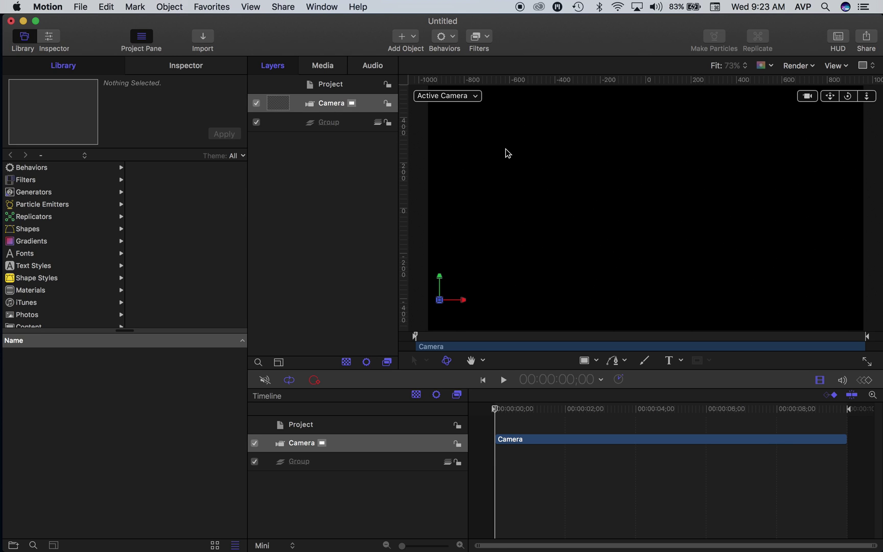
- Add a second group to the project and switch the original group from 3D to 2D
{"action": "left_click", "coordinate": [326, 121]}
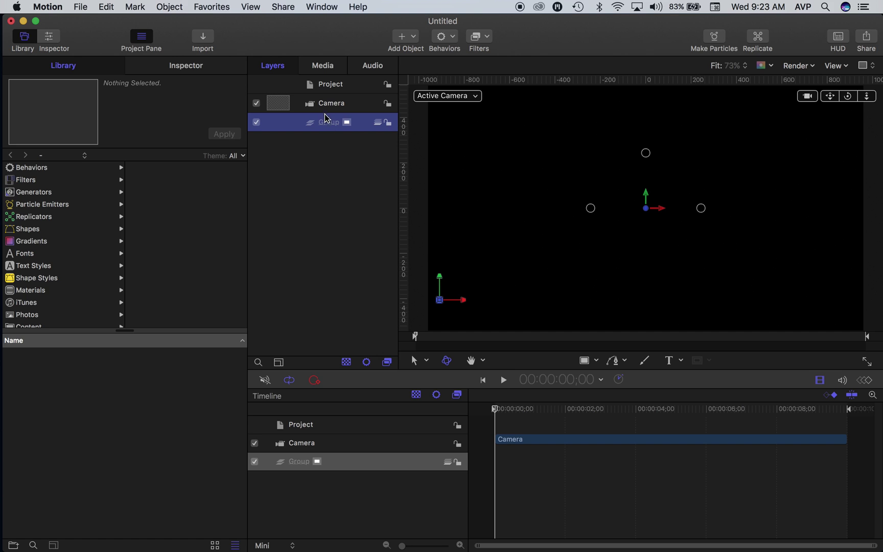
{"action": "left_click", "coordinate": [326, 109]}
{"action": "left_click", "coordinate": [329, 127]}
{"action": "right_click", "coordinate": [331, 178]}
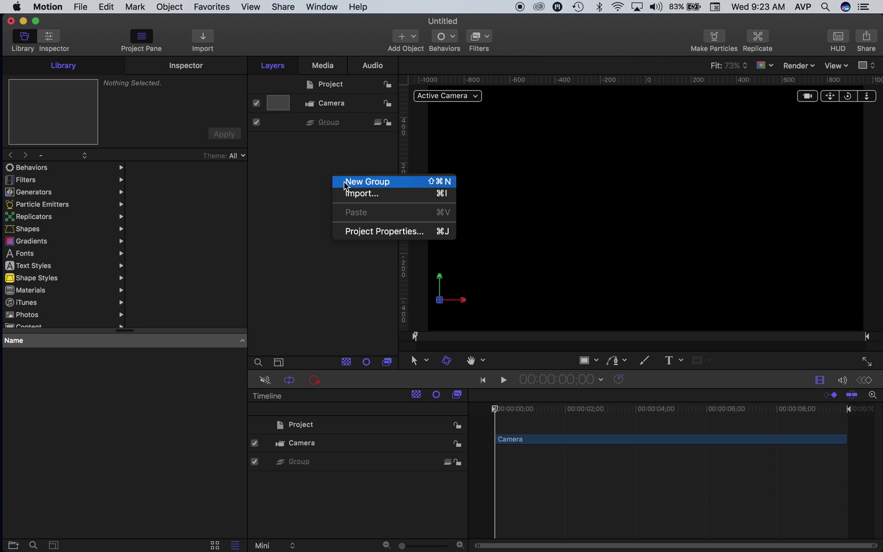
{"action": "left_click", "coordinate": [341, 180]}
{"action": "left_click", "coordinate": [345, 154]}
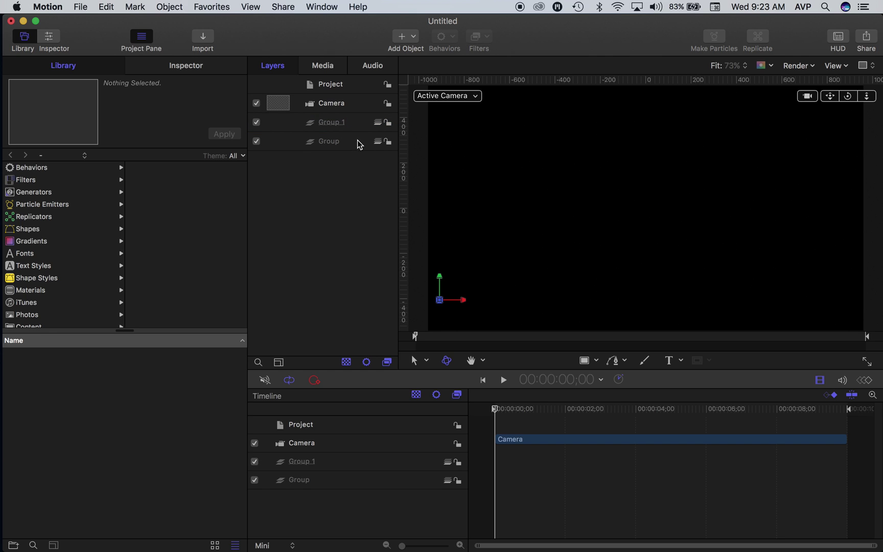
{"action": "left_click", "coordinate": [317, 143]}
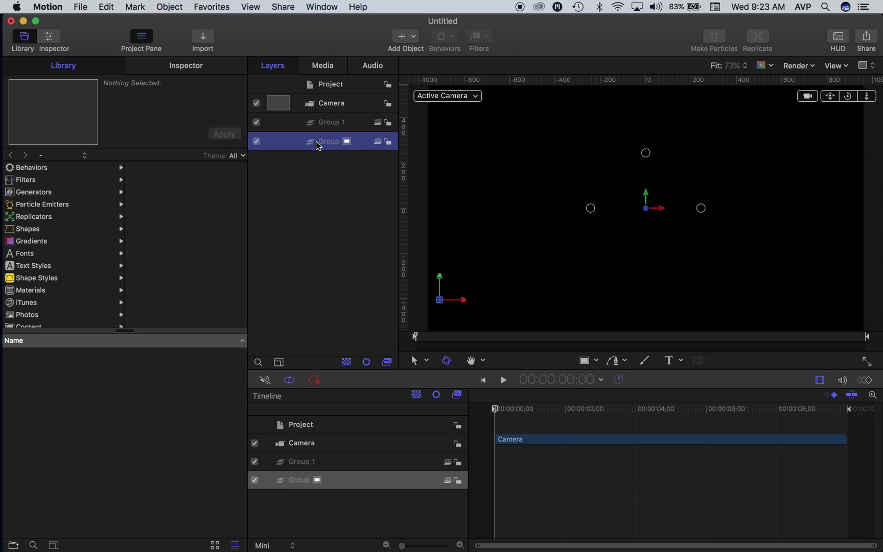
{"action": "left_click", "coordinate": [378, 142]}
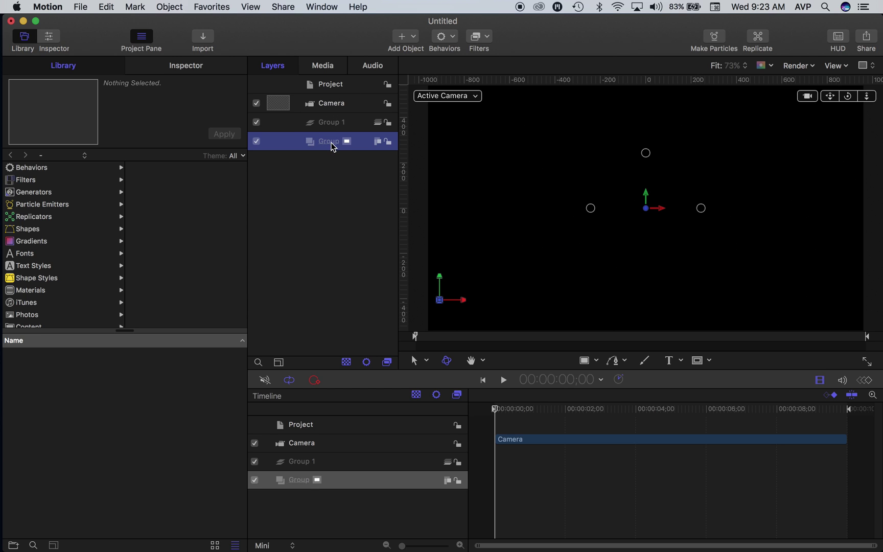
- Add the Gradient generator to the 2D group
{"action": "left_click", "coordinate": [76, 65]}
{"action": "scroll", "coordinate": [76, 255], "scroll_direction": "down", "scroll_amount": 3}
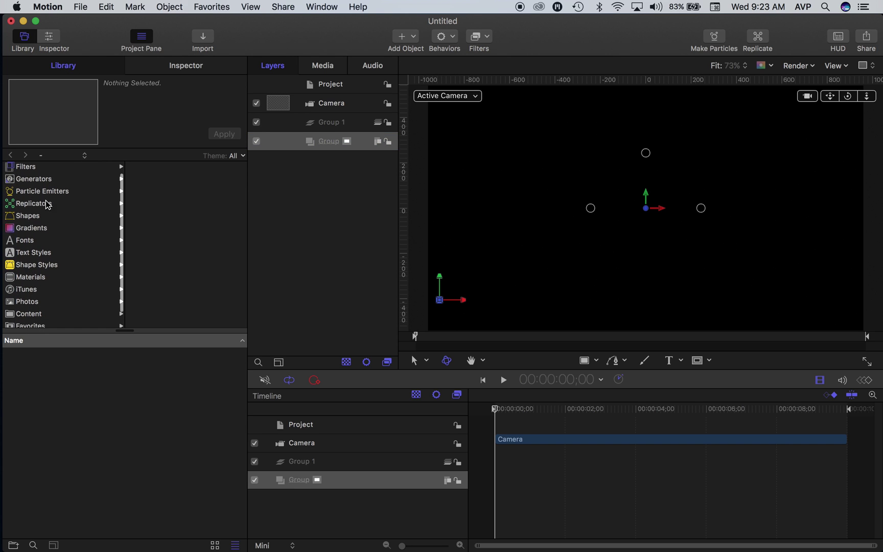
{"action": "left_click", "coordinate": [44, 179]}
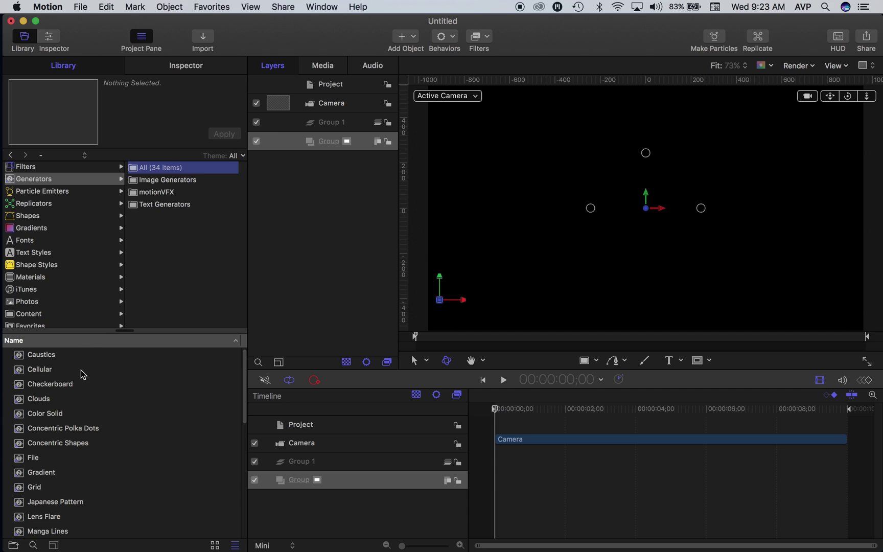
{"action": "scroll", "coordinate": [73, 451], "scroll_direction": "down", "scroll_amount": 4}
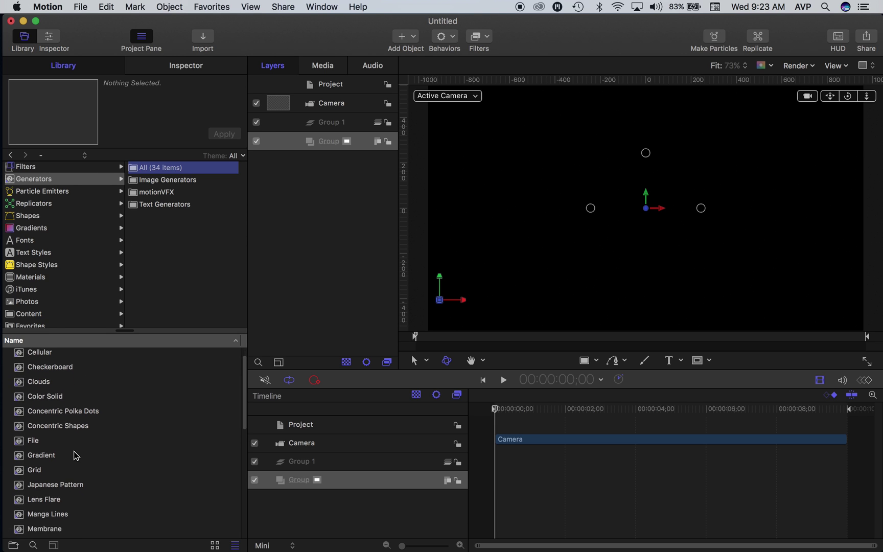
{"action": "left_click_drag", "start_coordinate": [50, 425], "coordinate": [322, 141]}
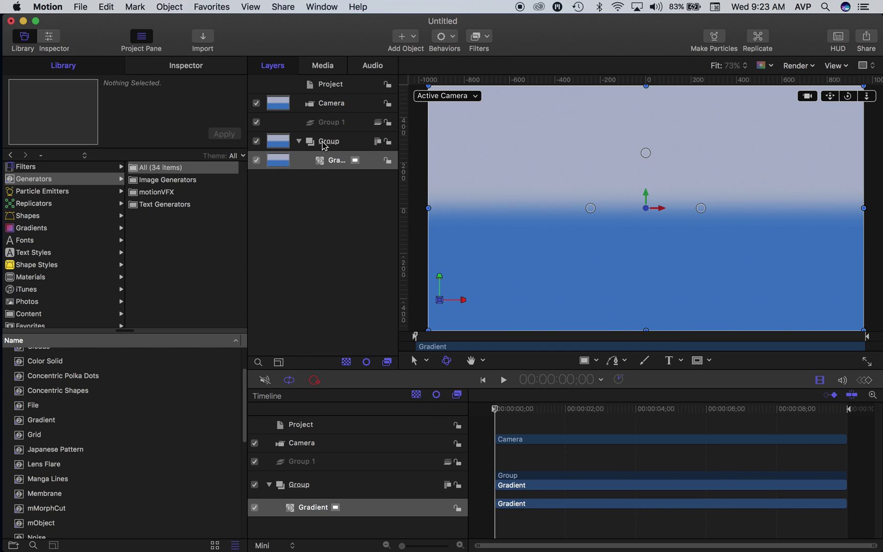
- Expand the background gradient's generator settings and set its type to Radial
{"action": "left_click", "coordinate": [187, 65]}
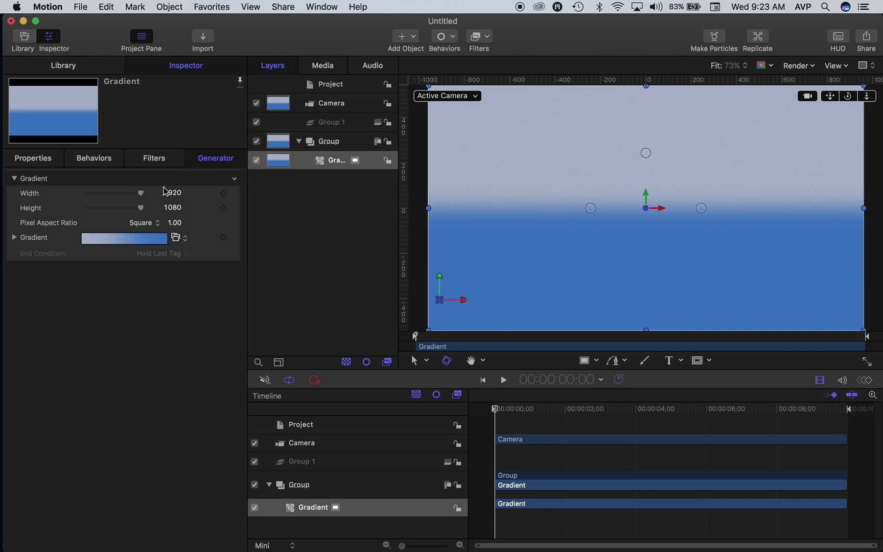
{"action": "left_click", "coordinate": [14, 238]}
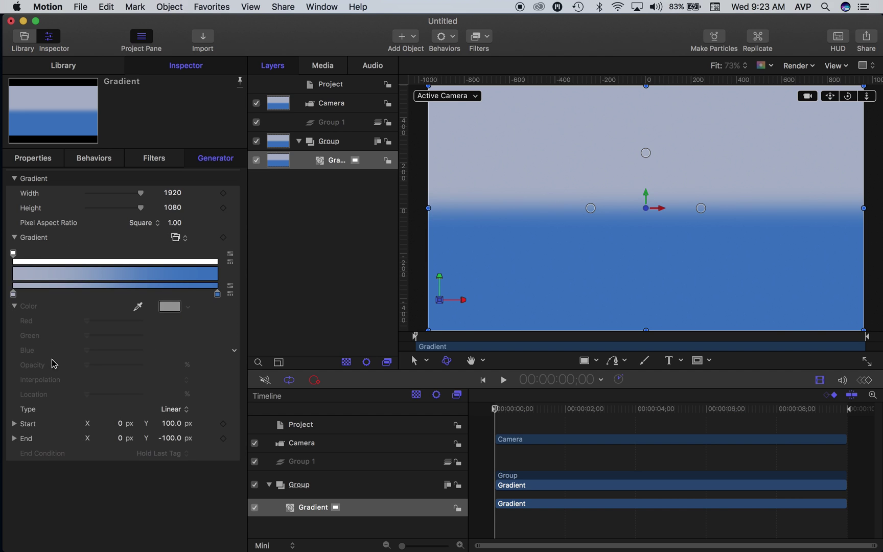
{"action": "left_click", "coordinate": [166, 409]}
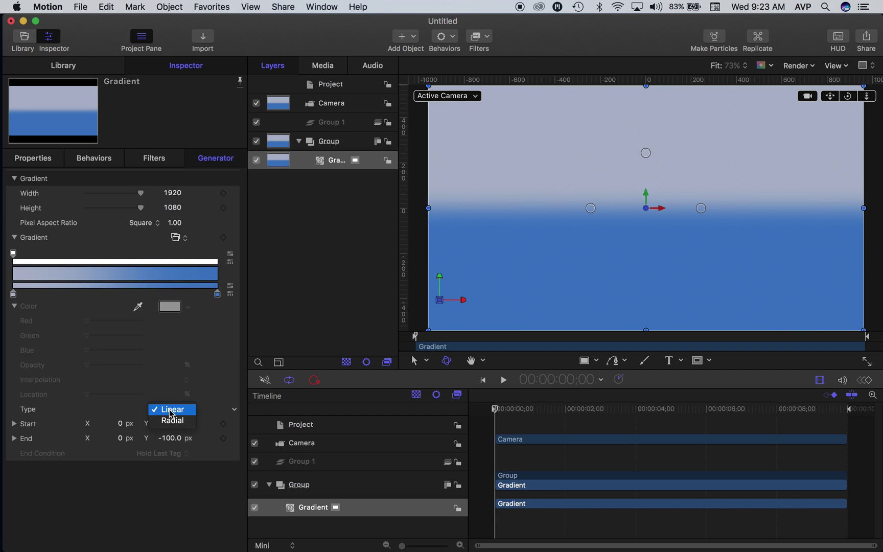
{"action": "left_click", "coordinate": [173, 420]}
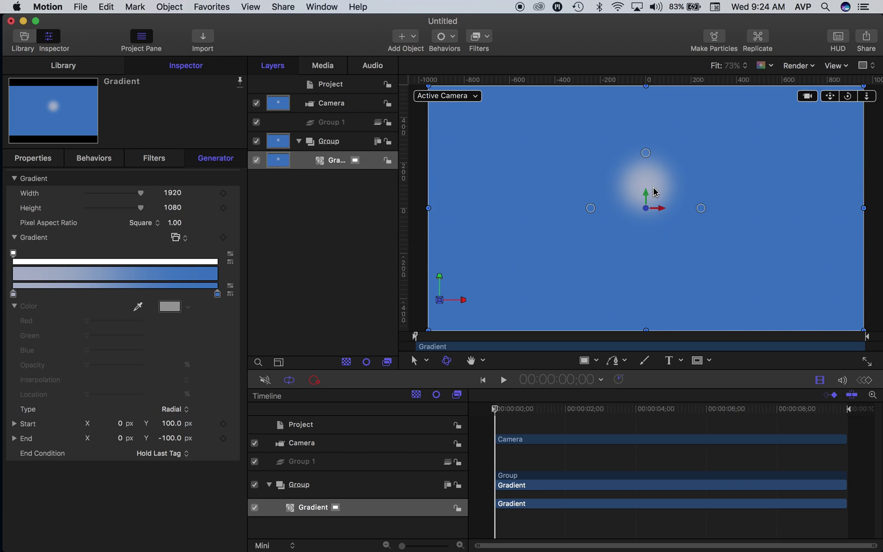
- Show the gradient's on-canvas position controls and stretch its end point to about X -957, Y -501 px
{"action": "right_click", "coordinate": [630, 180]}
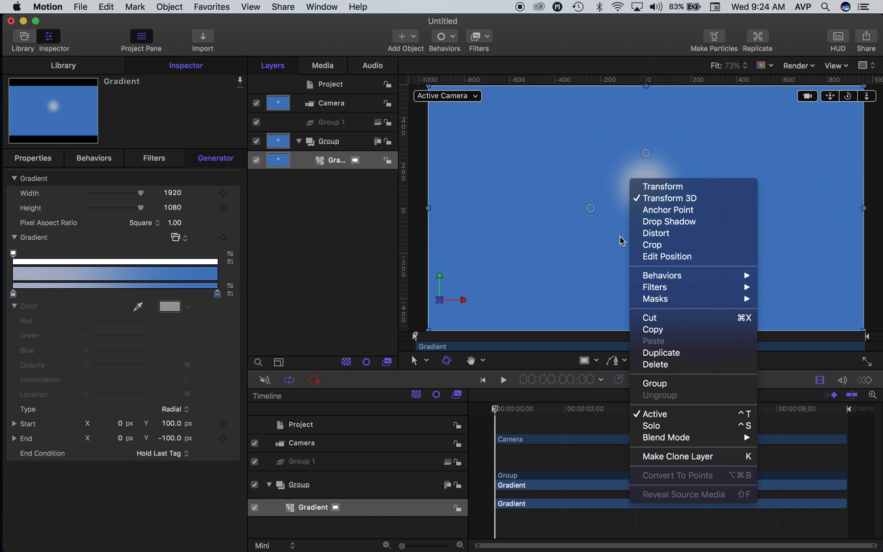
{"action": "left_click", "coordinate": [648, 261]}
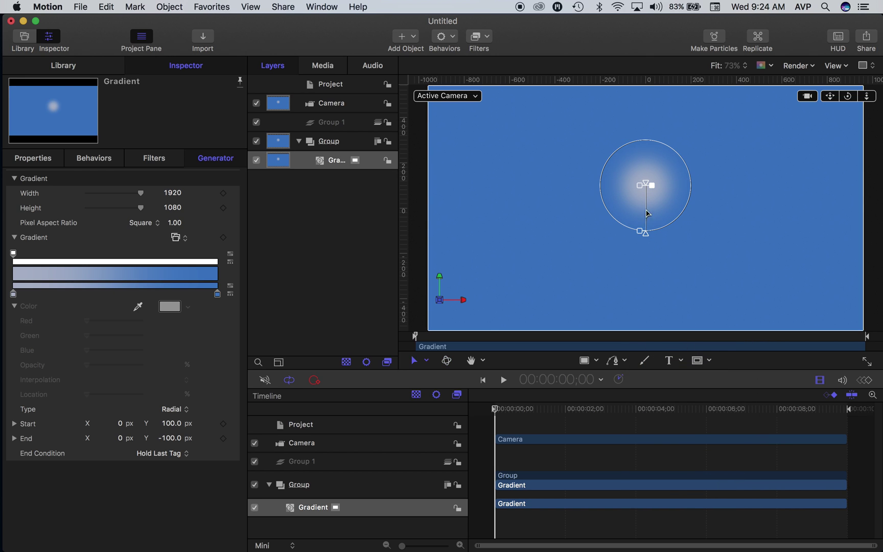
{"action": "left_click_drag", "start_coordinate": [646, 234], "coordinate": [425, 318]}
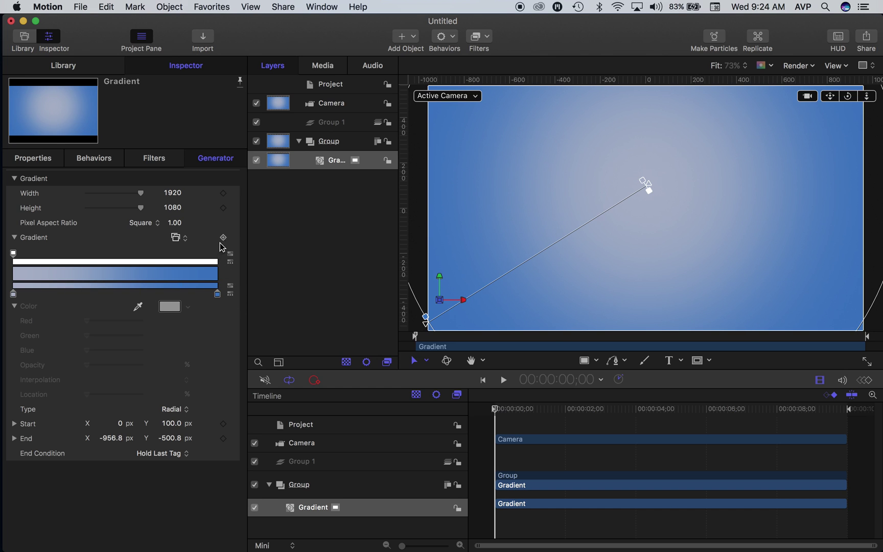
- Swap the gradient's colors so blue starts at 0% and gray ends the ramp, and move its start point to about X 26, Y 38 px
{"action": "left_click", "coordinate": [175, 239]}
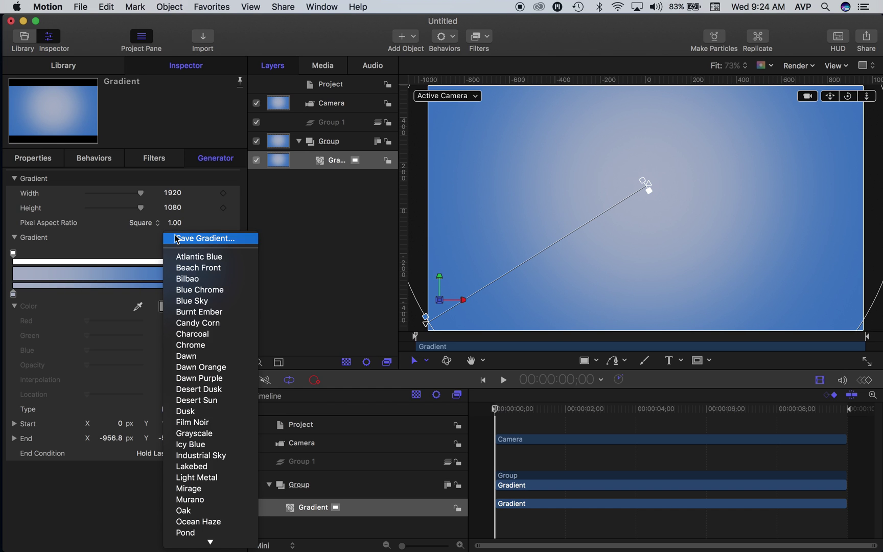
{"action": "key", "text": "Escape"}
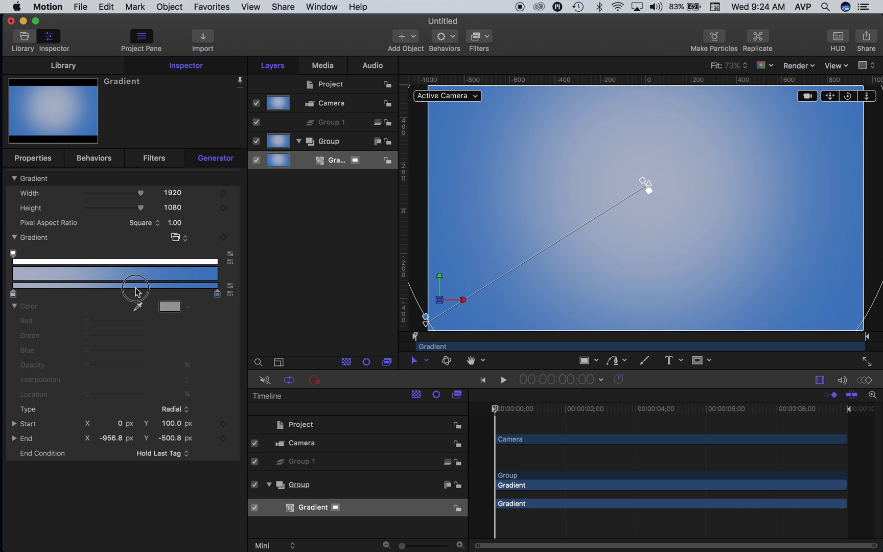
{"action": "left_click_drag", "start_coordinate": [213, 294], "coordinate": [108, 293]}
{"action": "left_click_drag", "start_coordinate": [160, 301], "coordinate": [218, 299]}
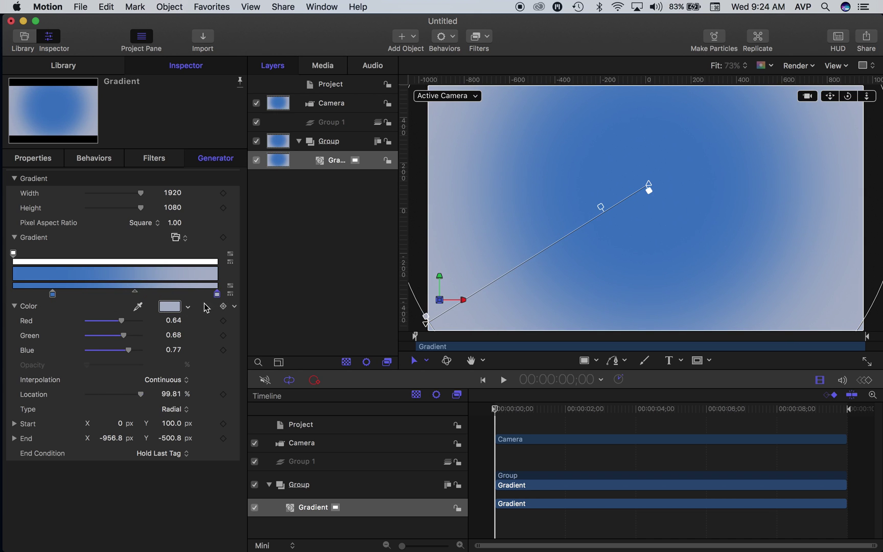
{"action": "left_click_drag", "start_coordinate": [52, 295], "coordinate": [14, 294]}
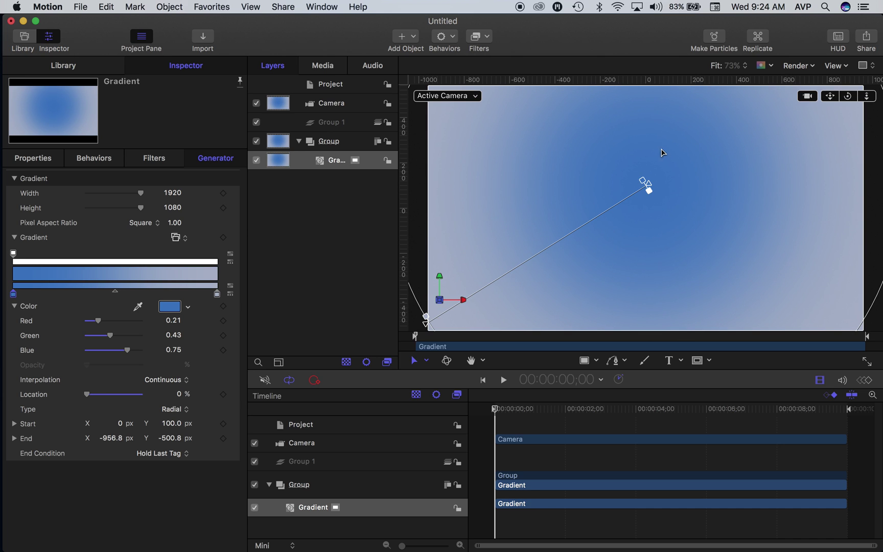
{"action": "mouse_move", "coordinate": [644, 187]}
{"action": "left_mouse_down"}
{"action": "mouse_move", "coordinate": [659, 204]}
{"action": "mouse_move", "coordinate": [652, 197]}
{"action": "left_mouse_up"}
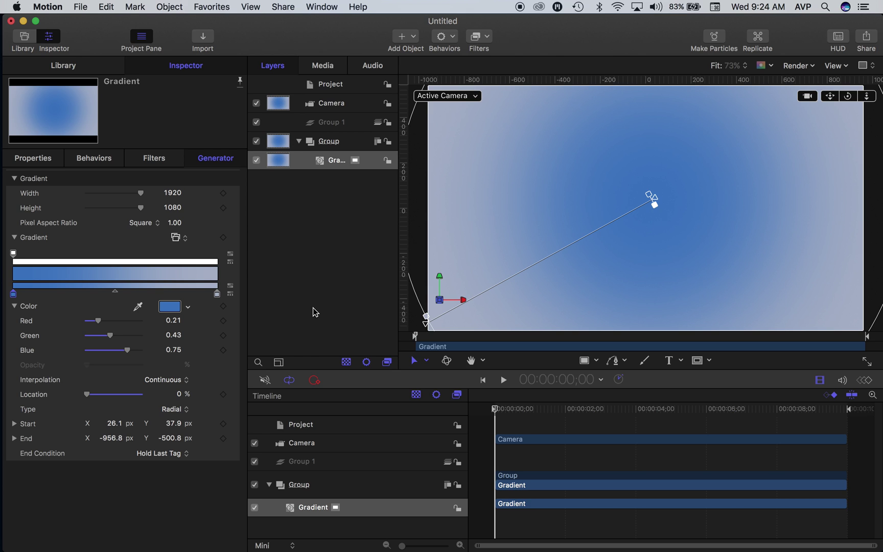
- Collapse the 2D group holding the gradient and lock it
{"action": "left_click", "coordinate": [338, 123]}
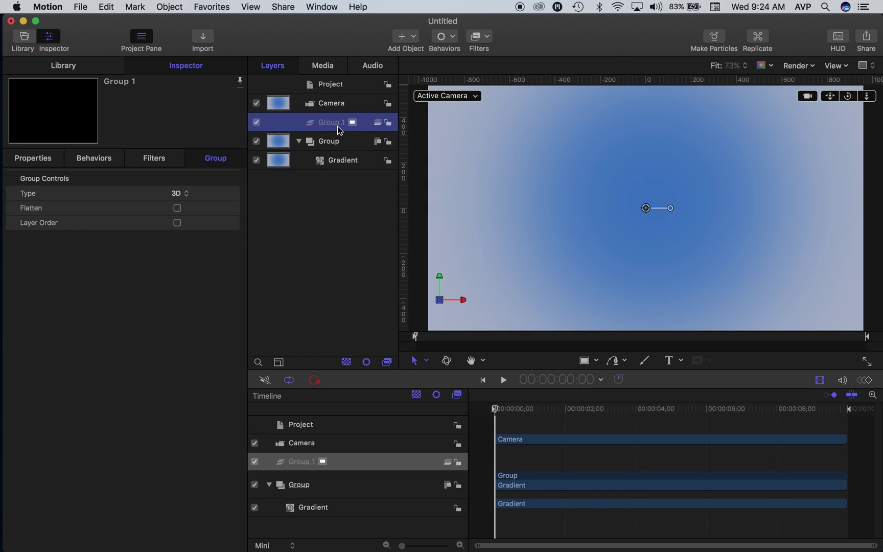
{"action": "left_click", "coordinate": [299, 140]}
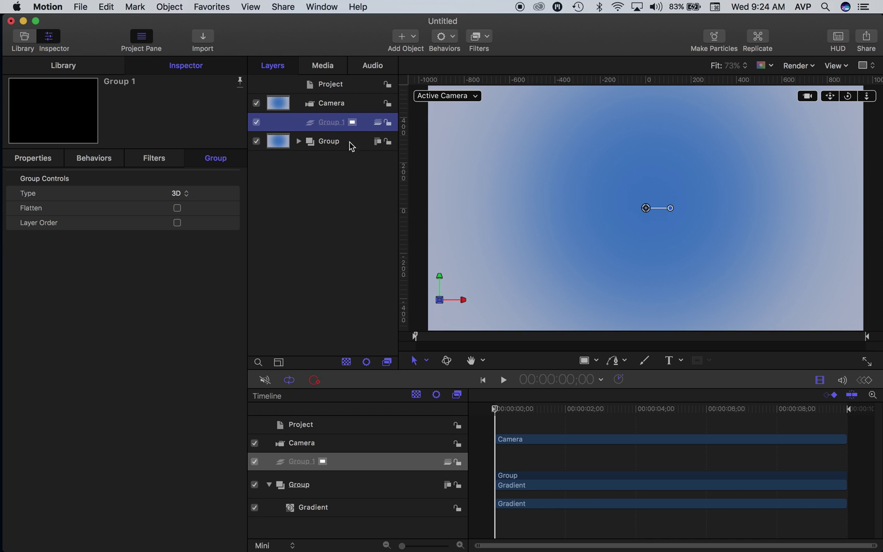
{"action": "left_click", "coordinate": [388, 143]}
{"action": "left_click", "coordinate": [331, 105]}
- Add the File text generator to the 3D group, Group 1
{"action": "left_click", "coordinate": [332, 123]}
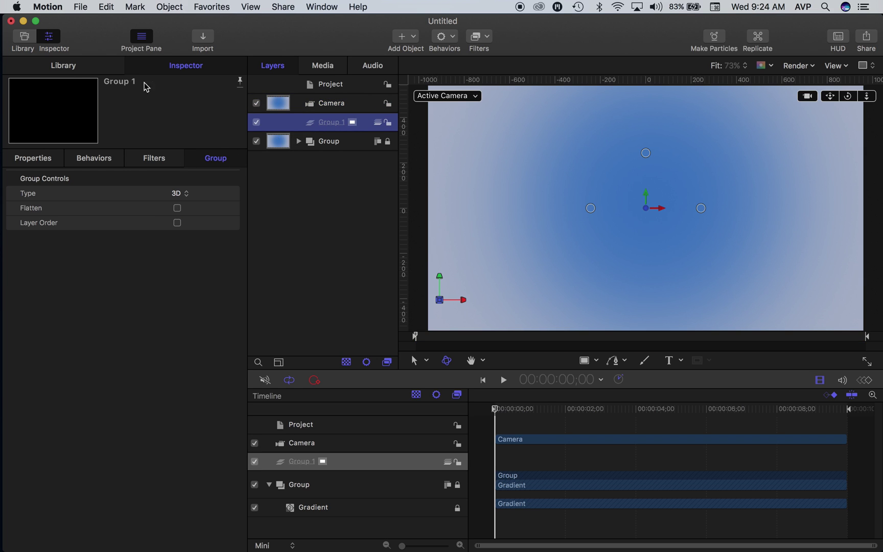
{"action": "left_click", "coordinate": [70, 61]}
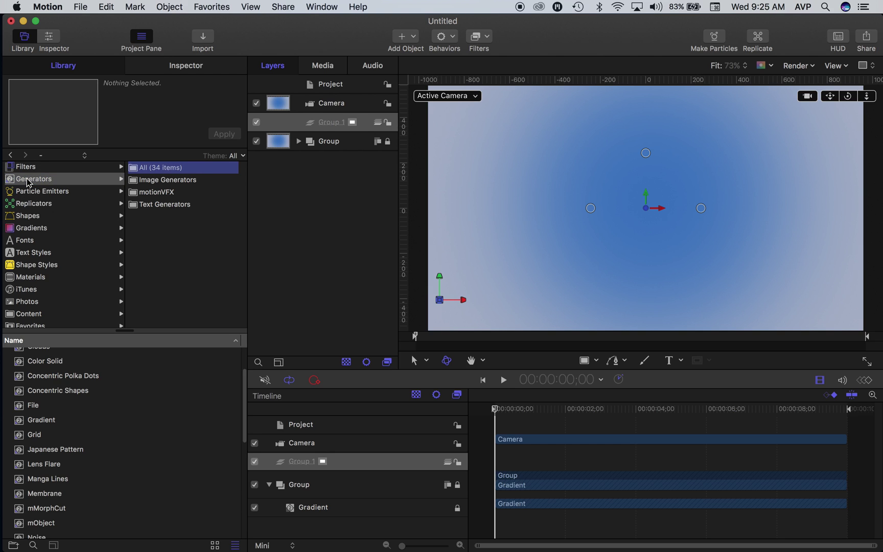
{"action": "left_click", "coordinate": [160, 210]}
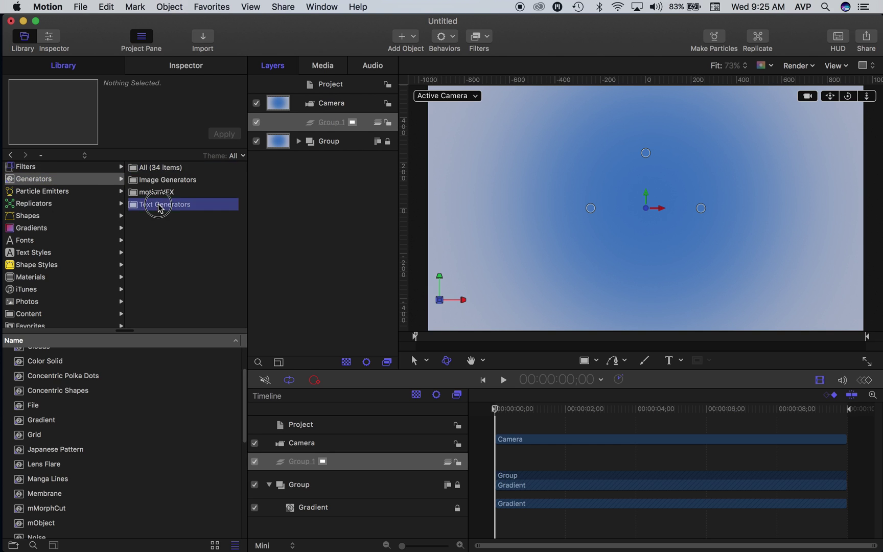
{"action": "left_click_drag", "start_coordinate": [32, 355], "coordinate": [334, 128]}
{"action": "left_click", "coordinate": [336, 146]}
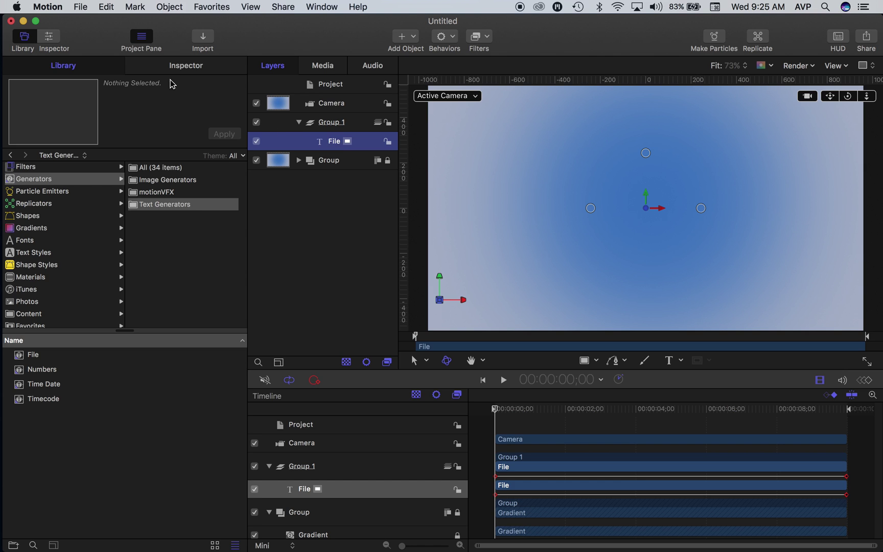
- Load the word bank text file from the Desktop as the File generator's source
{"action": "left_click", "coordinate": [184, 65]}
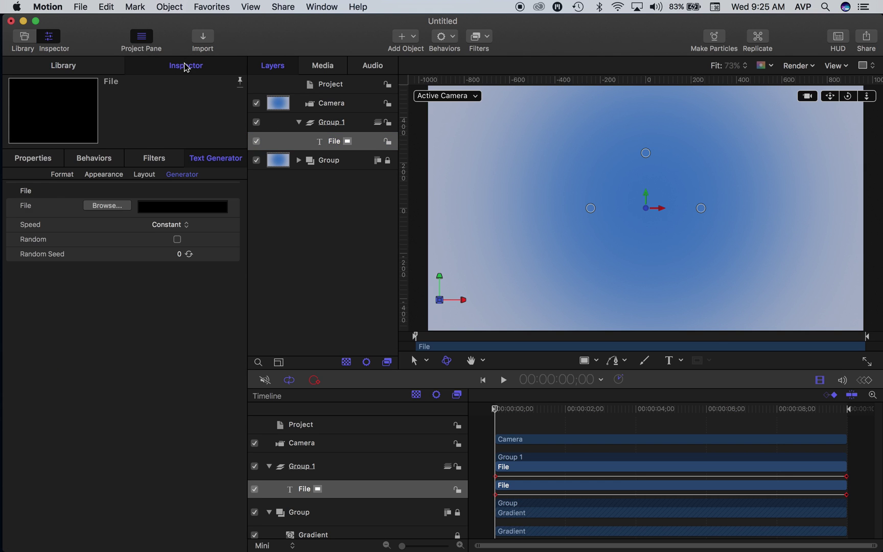
{"action": "left_click", "coordinate": [114, 205]}
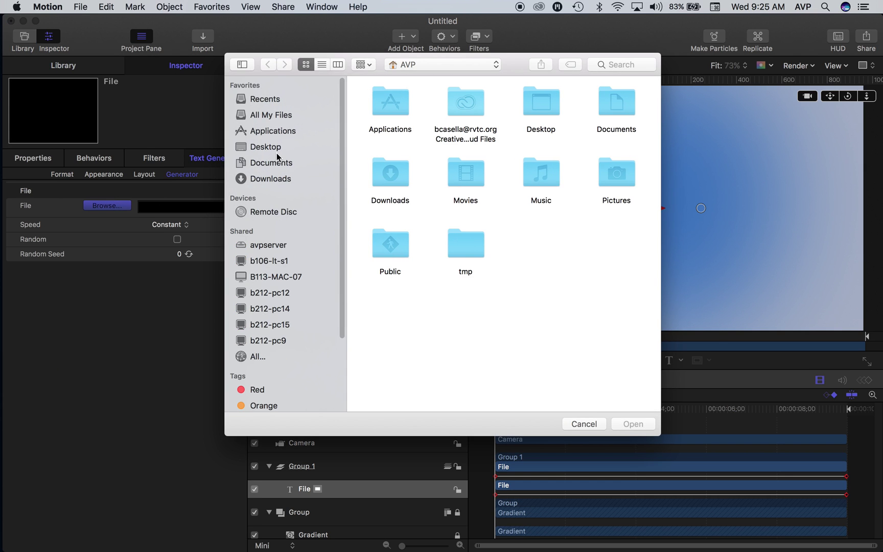
{"action": "left_click", "coordinate": [271, 147]}
{"action": "double_click", "coordinate": [465, 178]}
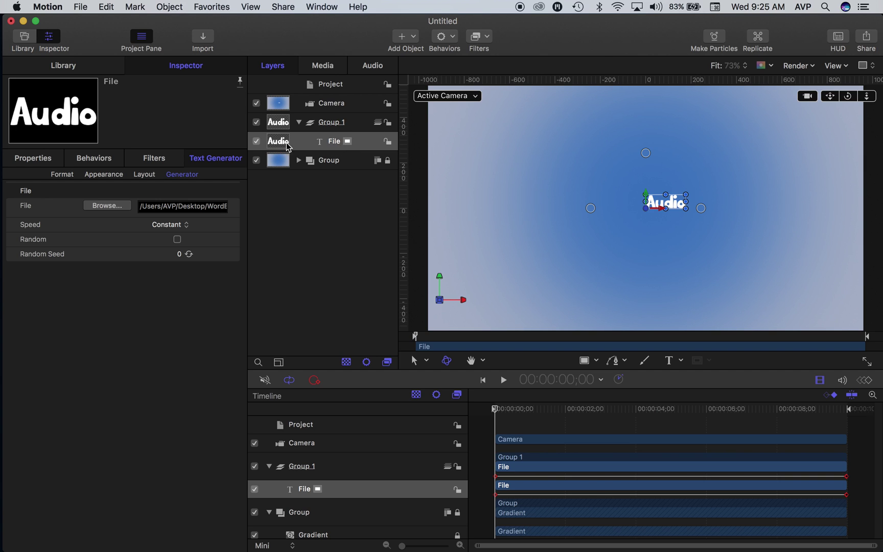
- Replicate the File text layer and enable 3D for the replicator
{"action": "left_click", "coordinate": [335, 144]}
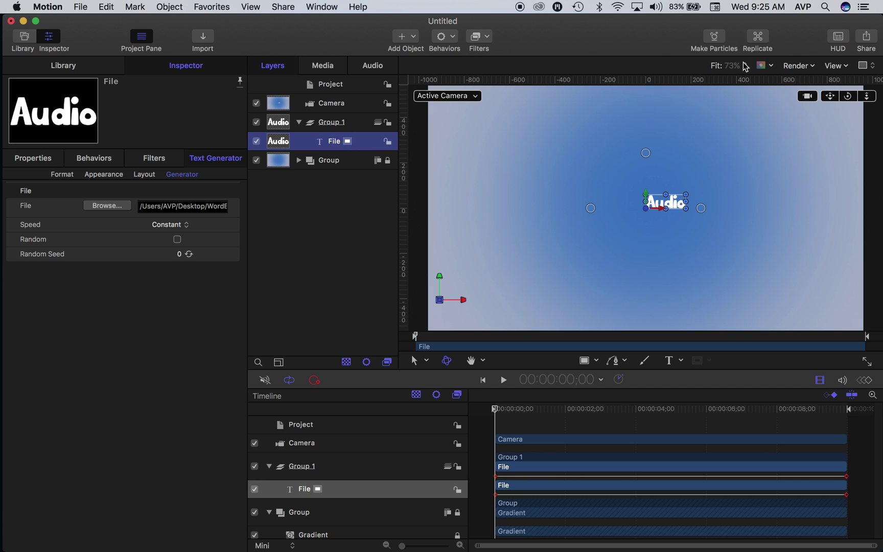
{"action": "left_click", "coordinate": [758, 40]}
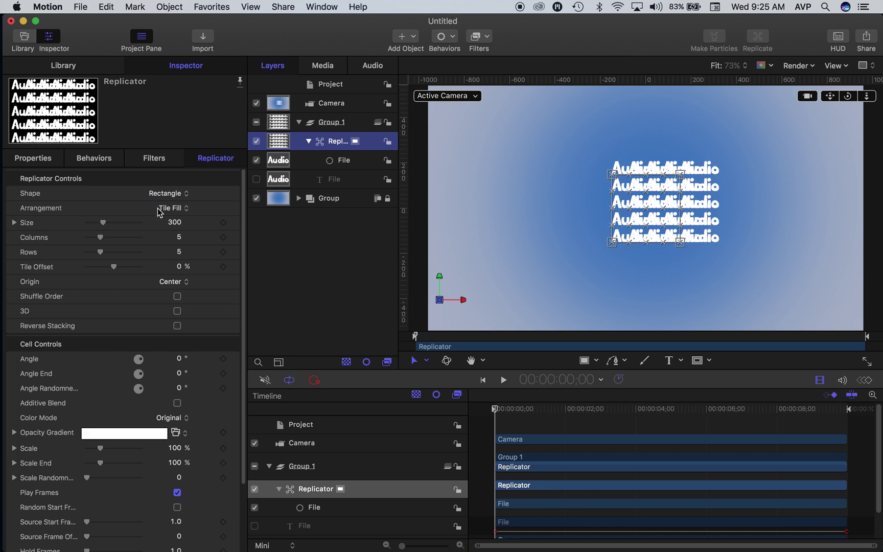
{"action": "left_click", "coordinate": [41, 162]}
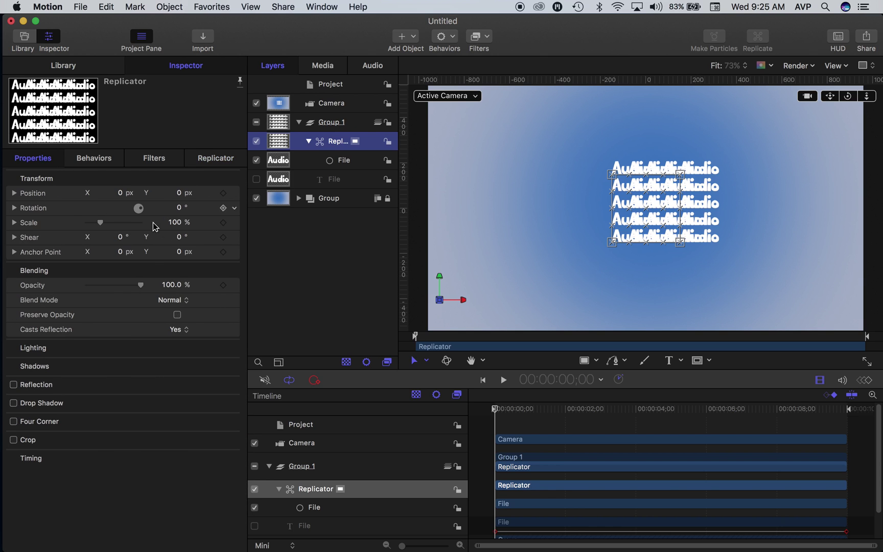
{"action": "left_click", "coordinate": [217, 161]}
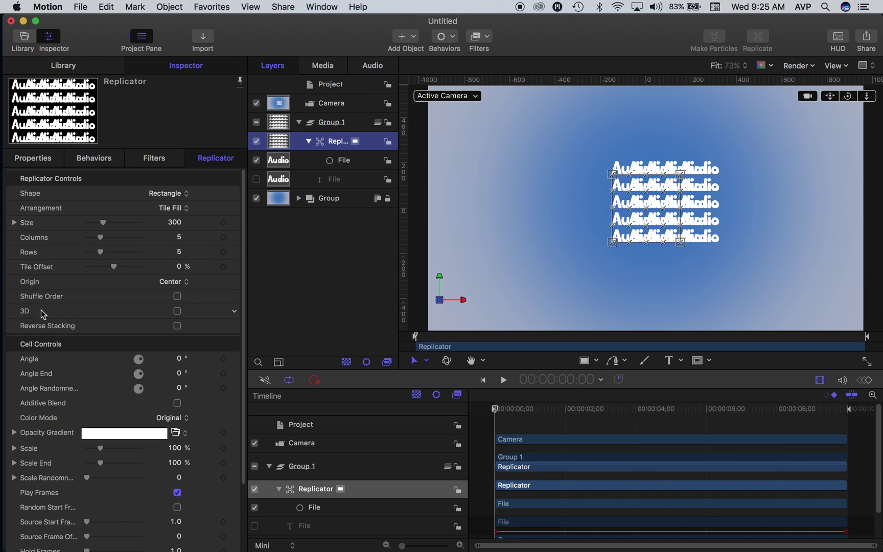
{"action": "left_click", "coordinate": [175, 310]}
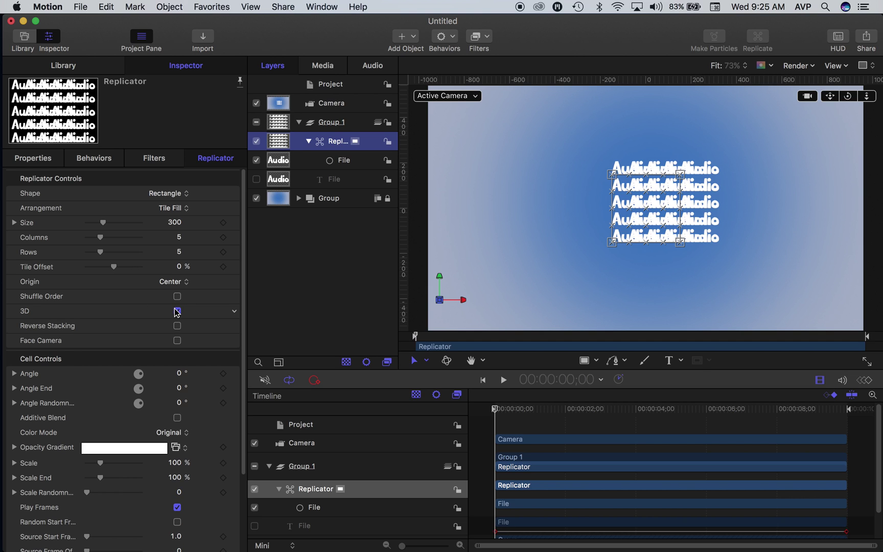
- Set the replicator's shape to Box and its arrangement to Random Fill
{"action": "left_click", "coordinate": [174, 197]}
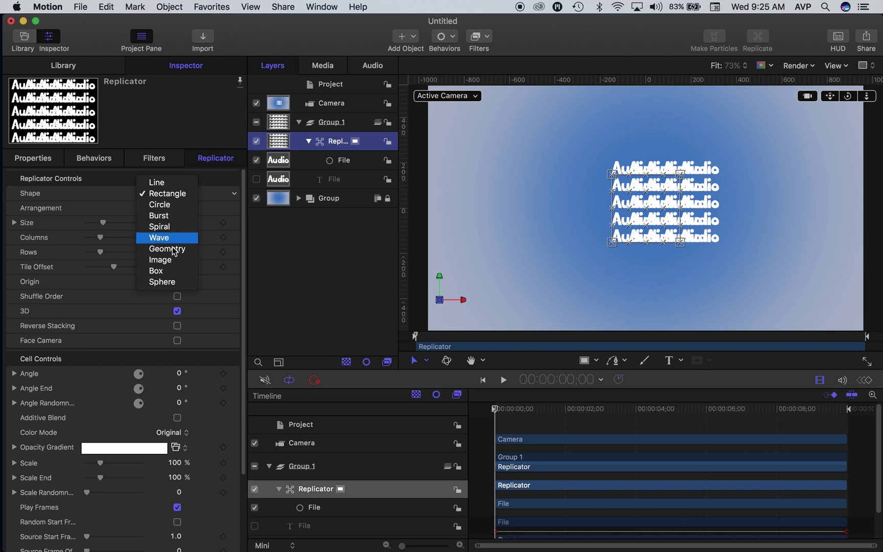
{"action": "left_click", "coordinate": [172, 271]}
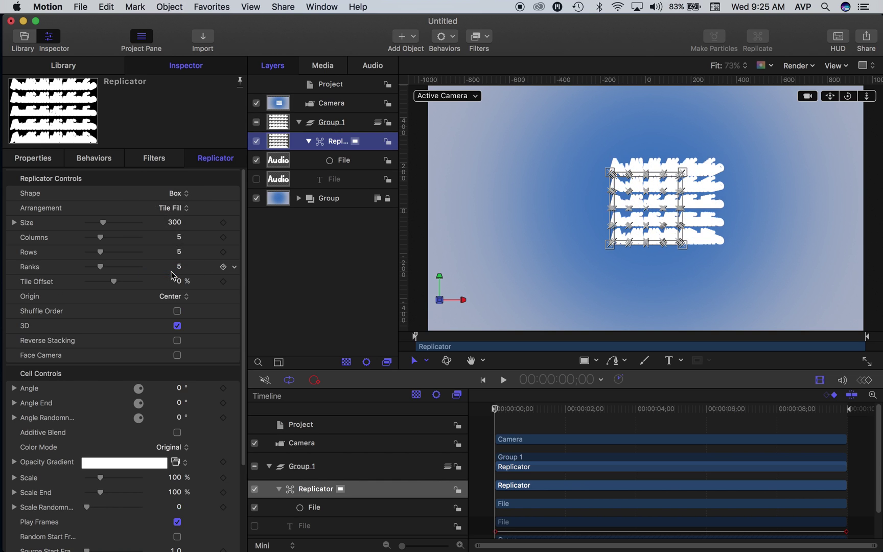
{"action": "left_click", "coordinate": [174, 208]}
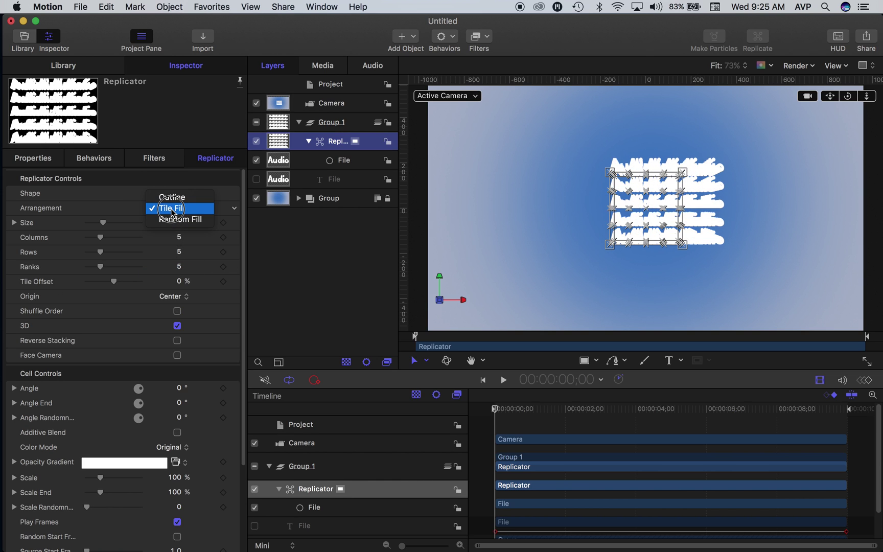
{"action": "left_click", "coordinate": [173, 221]}
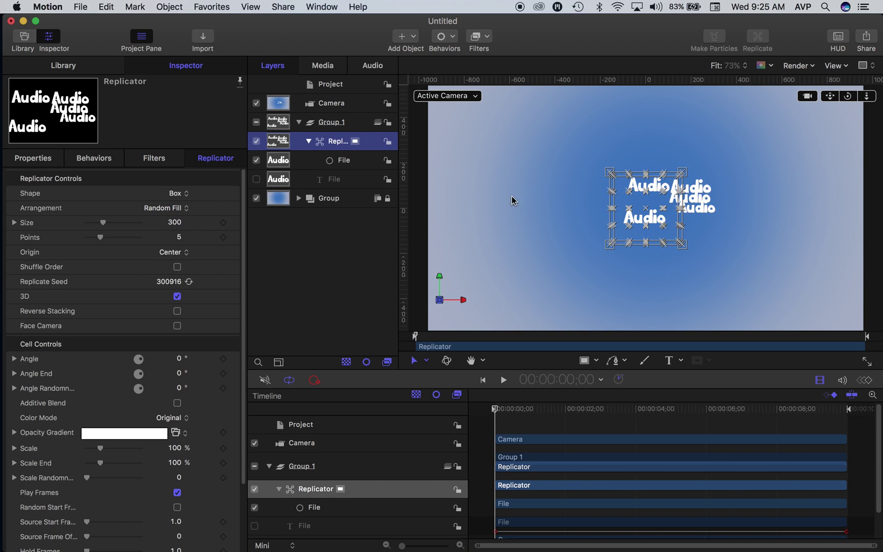
- Enlarge the replicator box on the canvas to about 1851 wide by 1190 high and set its depth to 7500
{"action": "left_click_drag", "start_coordinate": [609, 244], "coordinate": [420, 355]}
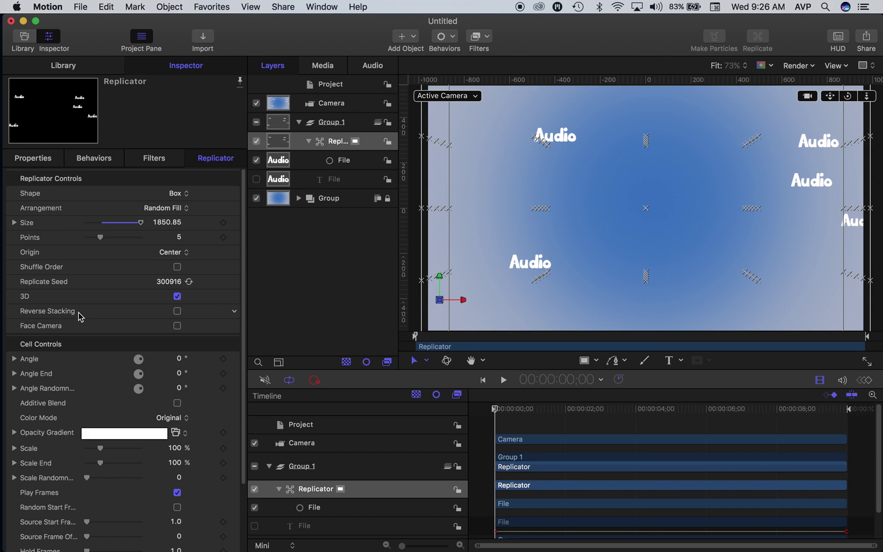
{"action": "left_click", "coordinate": [14, 223]}
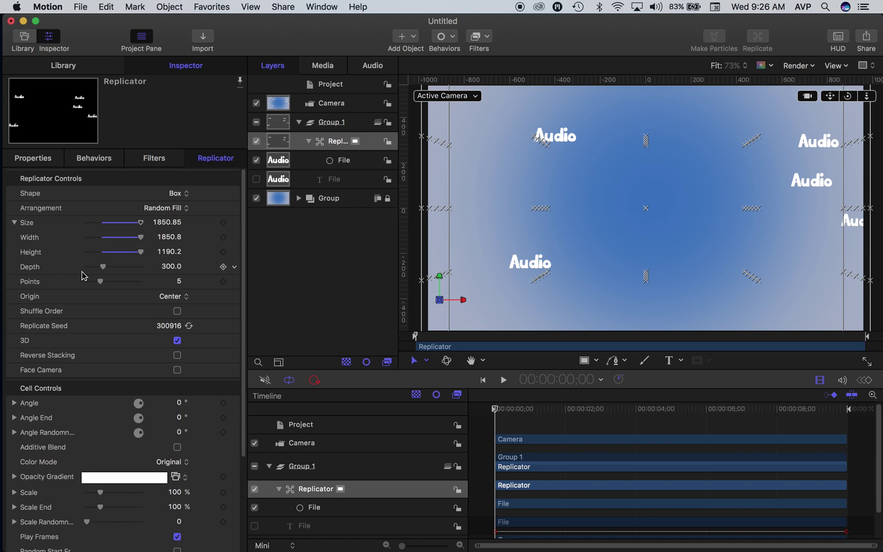
{"action": "left_click", "coordinate": [168, 266]}
{"action": "type", "text": "7500"}
{"action": "key", "text": "Return"}
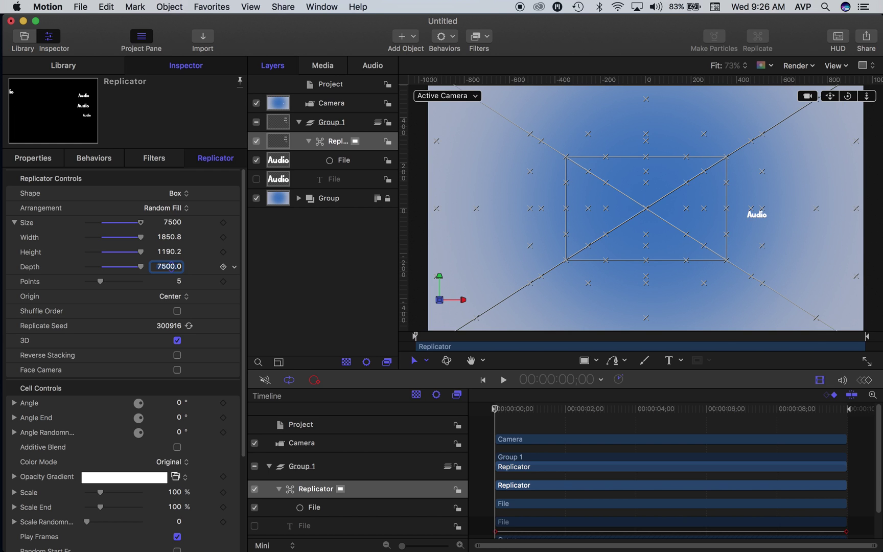
- Raise the replicator's number of points to 245
{"action": "left_click", "coordinate": [180, 282]}
{"action": "mouse_move", "coordinate": [180, 281]}
{"action": "left_mouse_down"}
{"action": "mouse_move", "coordinate": [224, 282]}
{"action": "mouse_move", "coordinate": [168, 287]}
{"action": "left_mouse_up"}
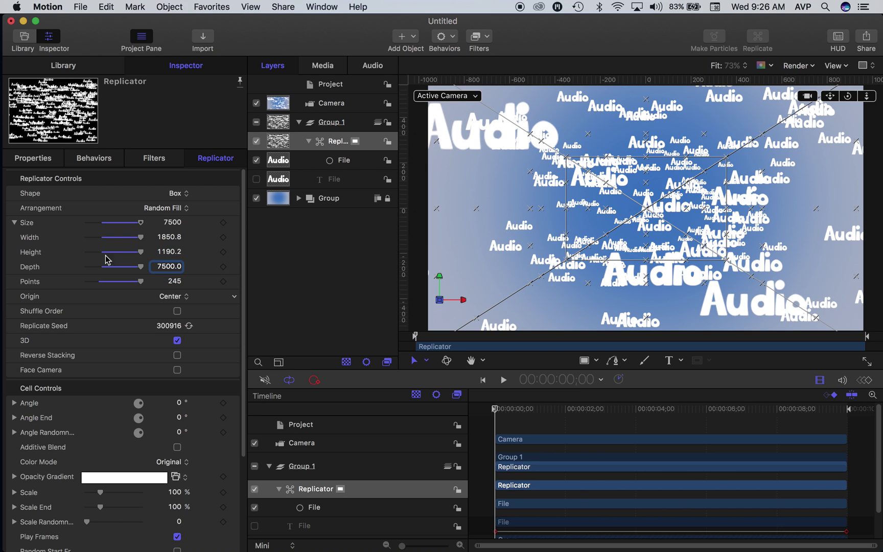
{"action": "scroll", "coordinate": [128, 330], "scroll_direction": "down", "scroll_amount": 3}
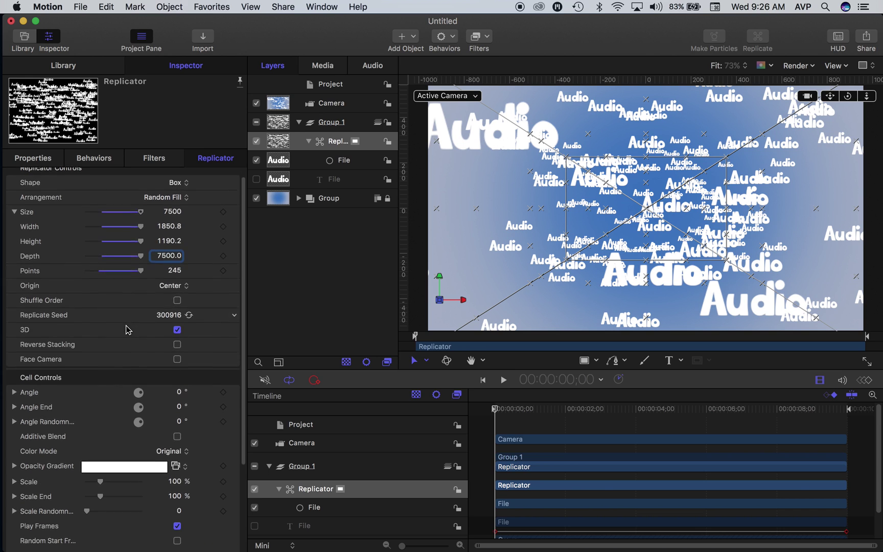
- Set the replicator's cell angle randomness to 131°
{"action": "scroll", "coordinate": [127, 330], "scroll_direction": "down", "scroll_amount": 5}
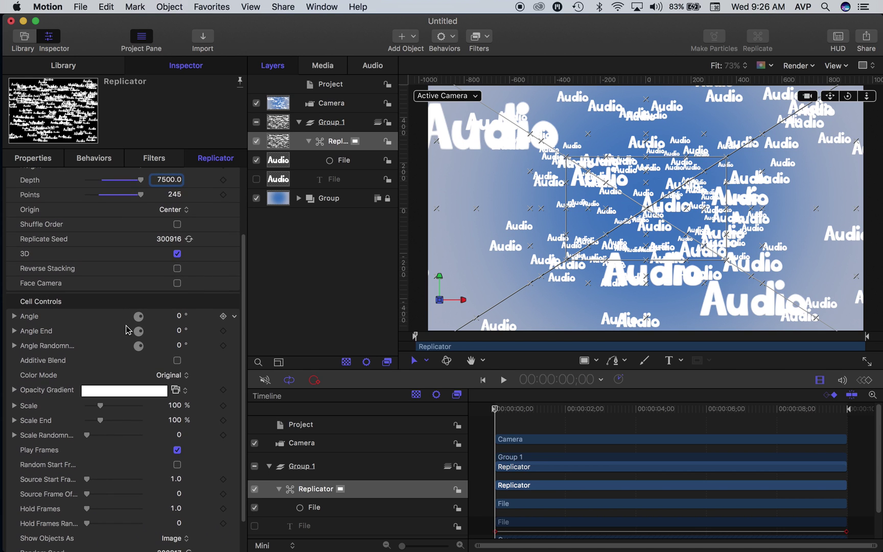
{"action": "mouse_move", "coordinate": [181, 349]}
{"action": "left_mouse_down"}
{"action": "mouse_move", "coordinate": [240, 349]}
{"action": "mouse_move", "coordinate": [180, 348]}
{"action": "left_mouse_up"}
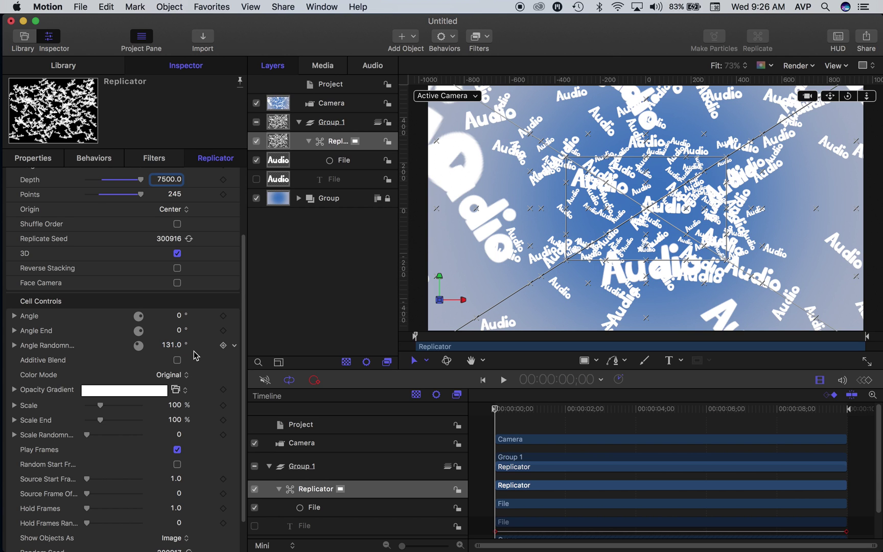
- Turn off Play Frames for the replicator and enable a random start frame for its cells
{"action": "scroll", "coordinate": [194, 355], "scroll_direction": "down", "scroll_amount": 4}
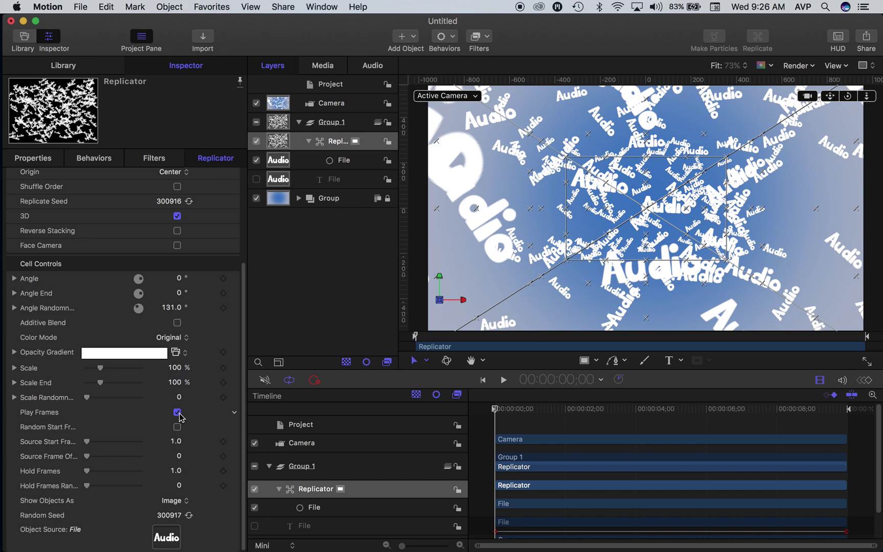
{"action": "scroll", "coordinate": [180, 416], "scroll_direction": "up", "scroll_amount": 2}
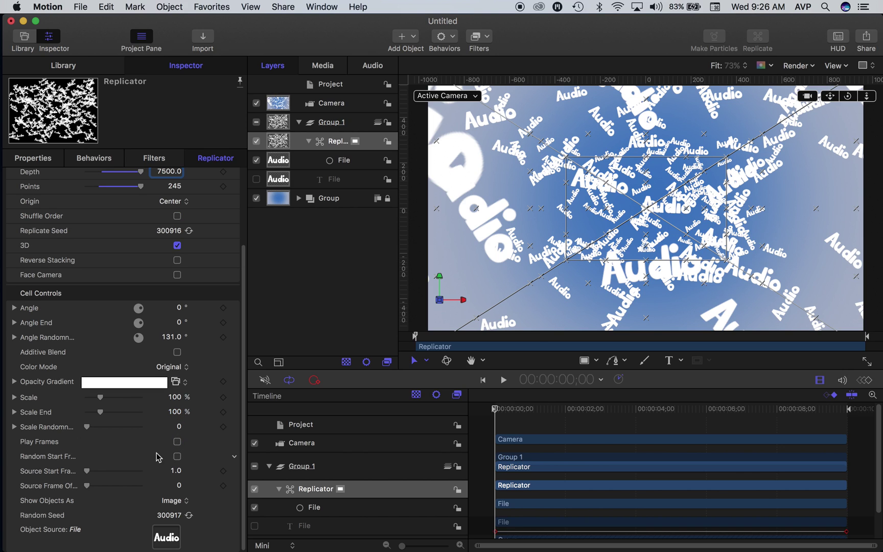
{"action": "left_click", "coordinate": [177, 456]}
{"action": "scroll", "coordinate": [179, 460], "scroll_direction": "up", "scroll_amount": 2}
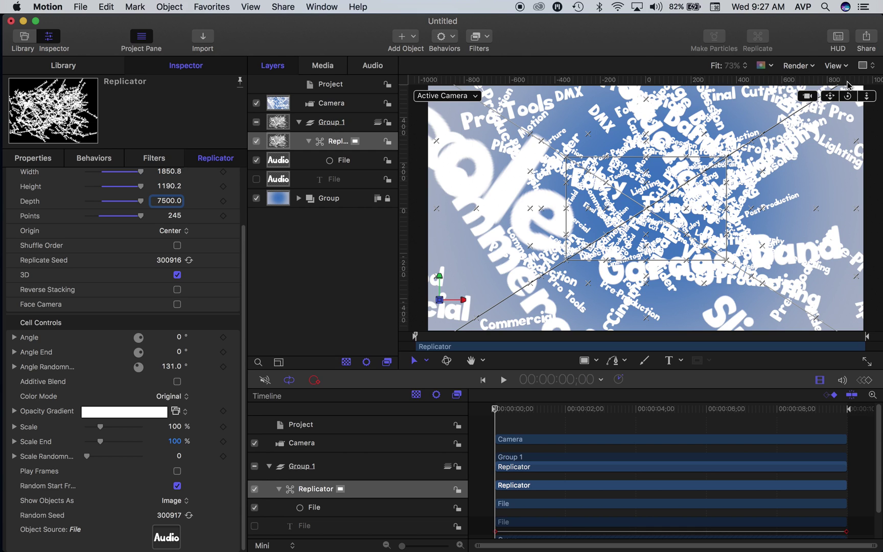
- Select the camera and dolly it along the Z axis to about 266 px
{"action": "left_click", "coordinate": [338, 99]}
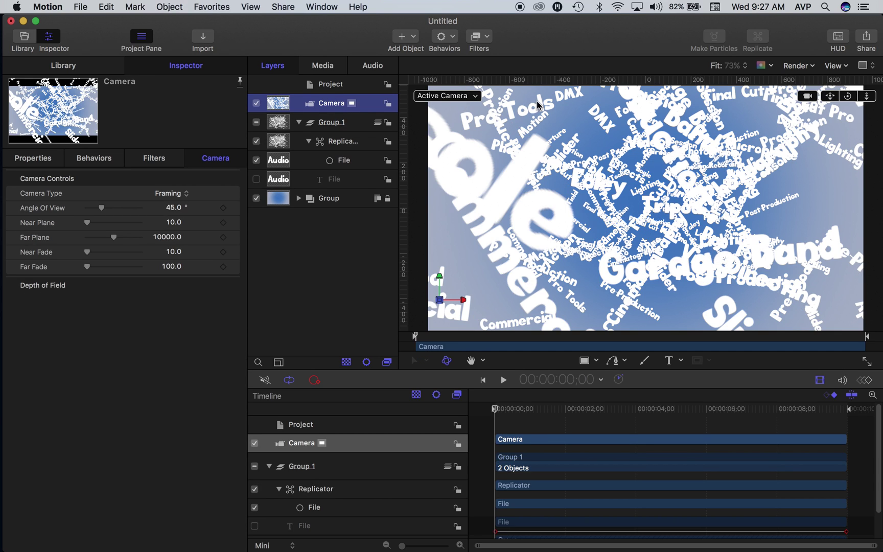
{"action": "left_click", "coordinate": [869, 99]}
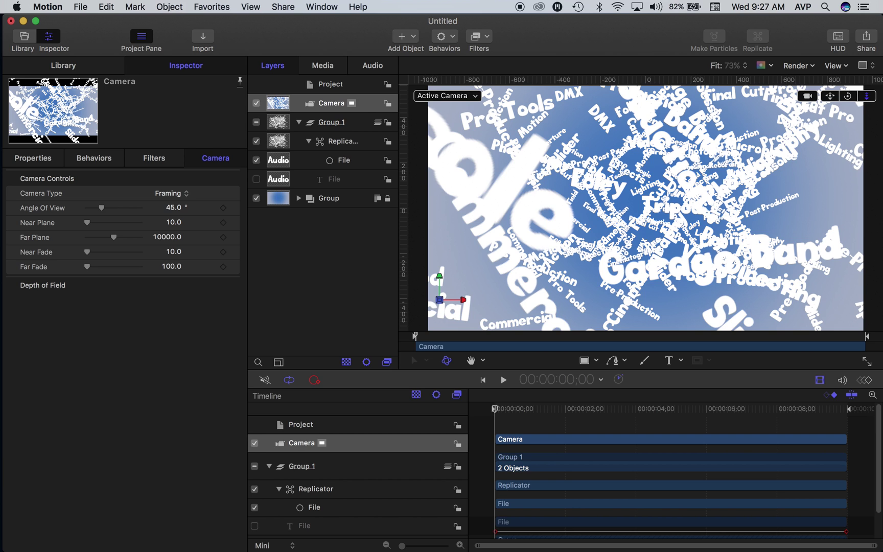
{"action": "left_click_drag", "start_coordinate": [867, 100], "coordinate": [872, 110]}
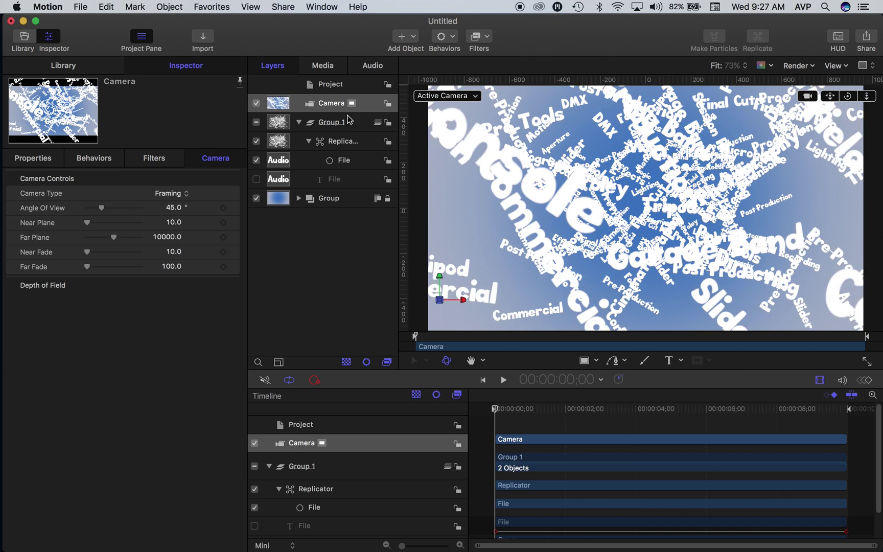
- Expand the camera's position values and raise its Z position to 432 px
{"action": "left_click", "coordinate": [32, 160]}
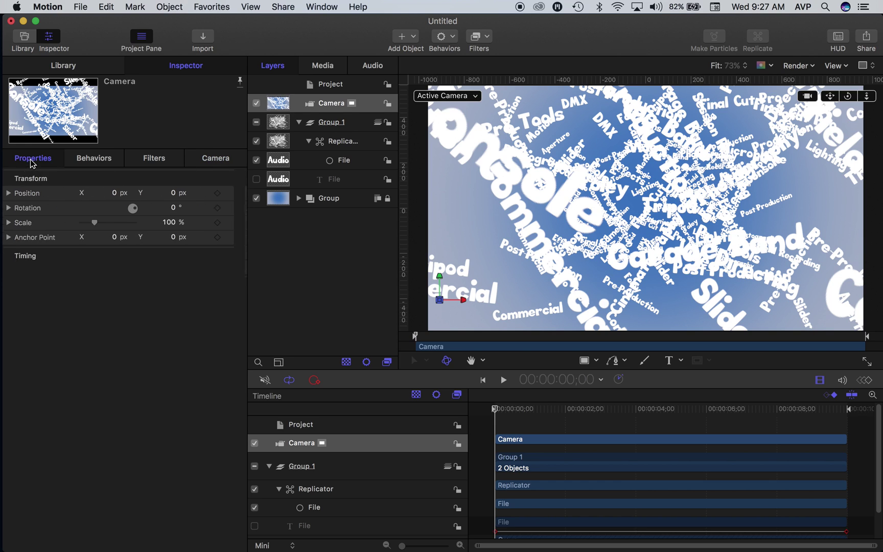
{"action": "left_click", "coordinate": [14, 194]}
{"action": "left_click", "coordinate": [169, 235]}
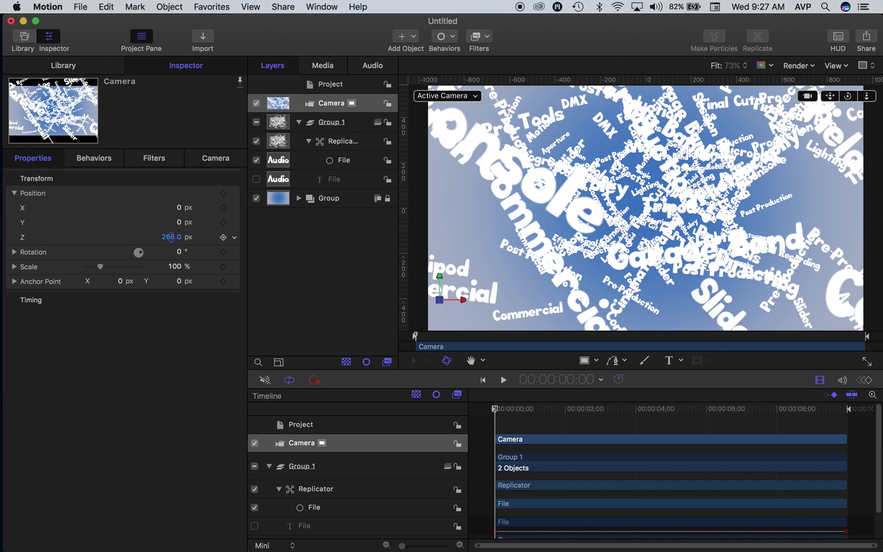
{"action": "left_click_drag", "start_coordinate": [170, 239], "coordinate": [171, 238]}
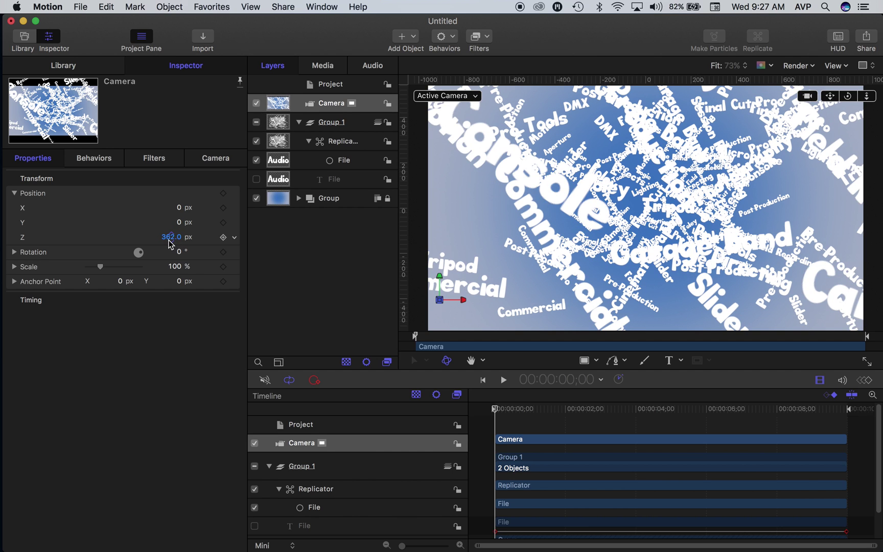
{"action": "left_click", "coordinate": [171, 240]}
{"action": "left_click_drag", "start_coordinate": [171, 241], "coordinate": [170, 236]}
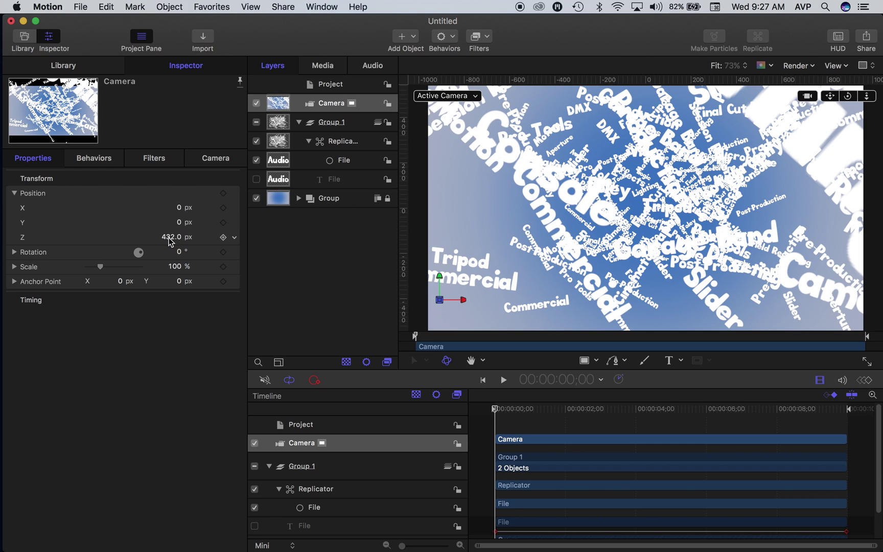
- Set the camera's Z position to 0 px
{"action": "left_click", "coordinate": [171, 237]}
{"action": "type", "text": "0"}
{"action": "key", "text": "Return"}
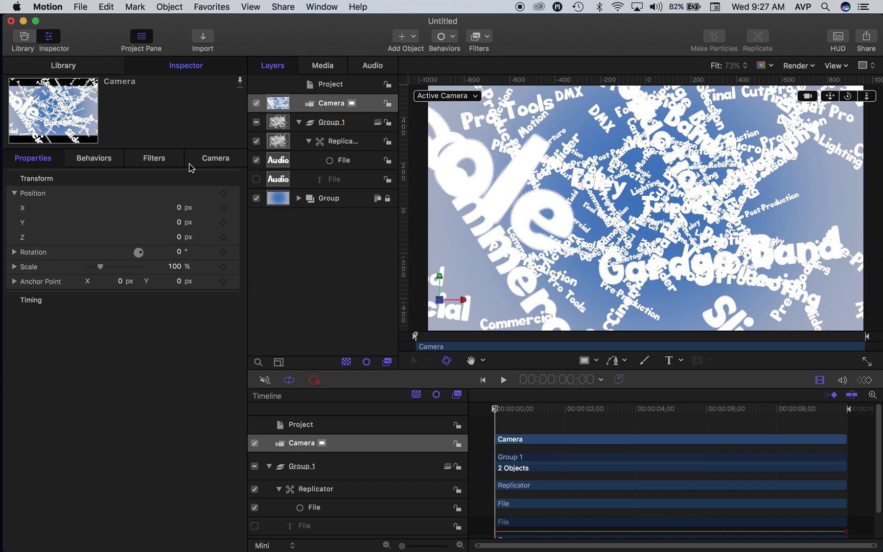
- Set the camera's angle of view to 60°
{"action": "left_click", "coordinate": [224, 159]}
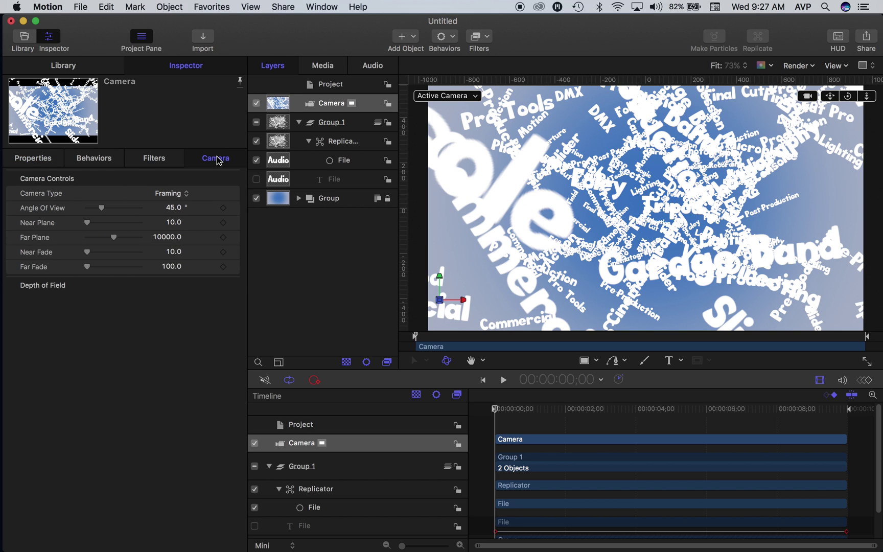
{"action": "left_click", "coordinate": [102, 209]}
{"action": "mouse_move", "coordinate": [102, 209]}
{"action": "left_mouse_down"}
{"action": "mouse_move", "coordinate": [92, 209]}
{"action": "mouse_move", "coordinate": [108, 213]}
{"action": "left_mouse_up"}
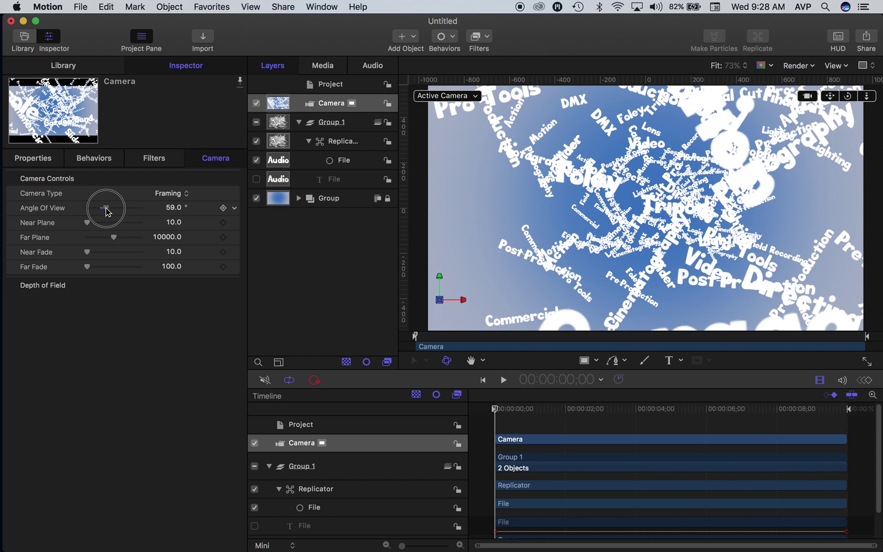
{"action": "left_click", "coordinate": [171, 207]}
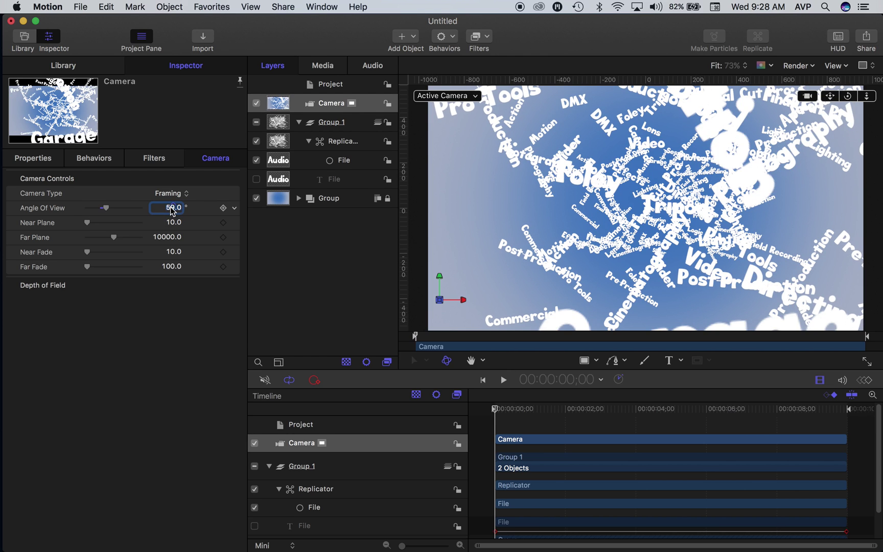
{"action": "type", "text": "60"}
{"action": "key", "text": "Return"}
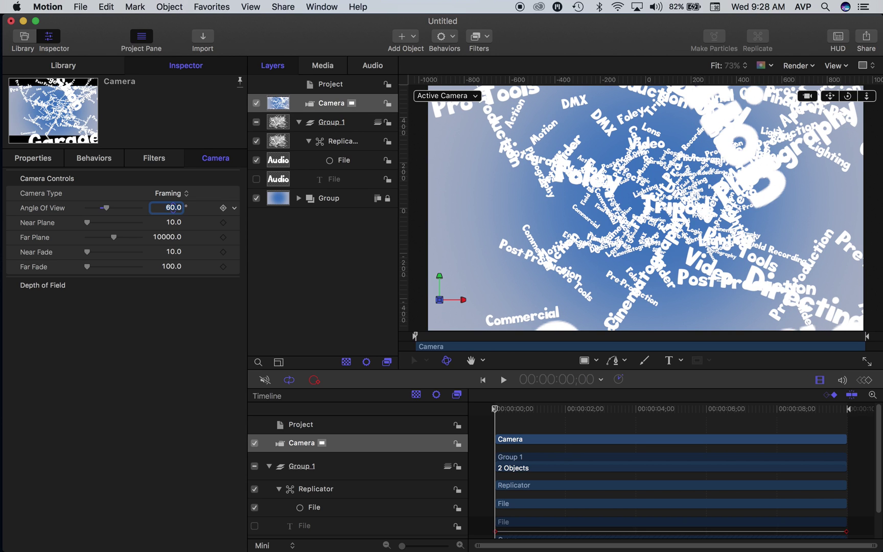
- Reselect the camera and dolly it along the Z axis to reframe the replicated words
{"action": "left_click", "coordinate": [330, 125]}
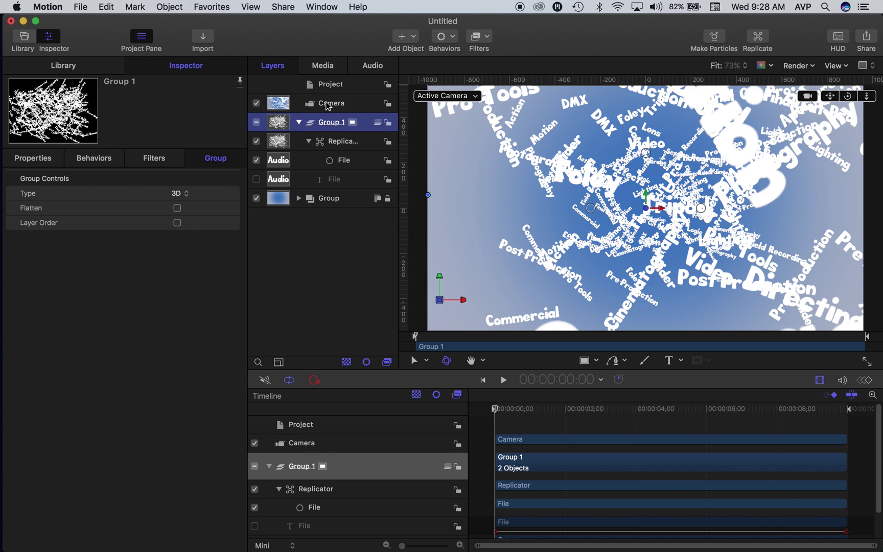
{"action": "left_click", "coordinate": [330, 103]}
{"action": "left_click", "coordinate": [867, 96]}
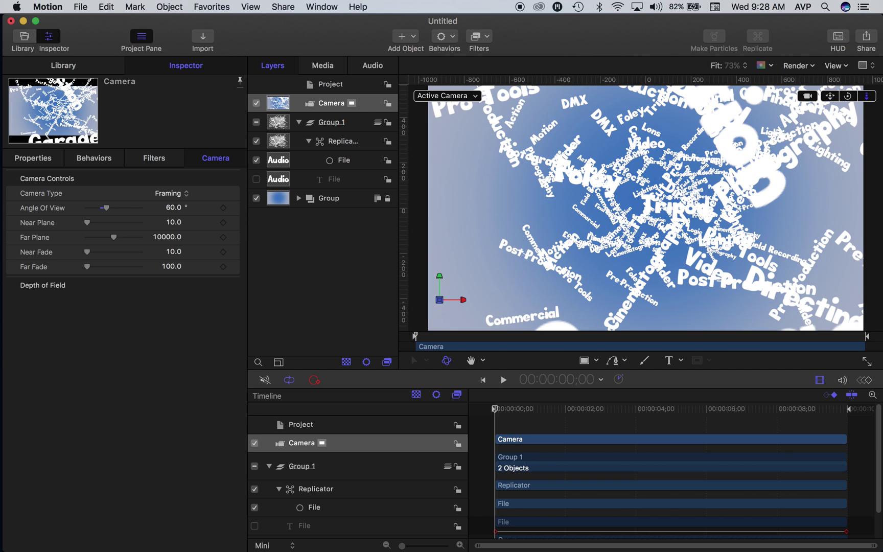
{"action": "left_click_drag", "start_coordinate": [867, 100], "coordinate": [868, 93]}
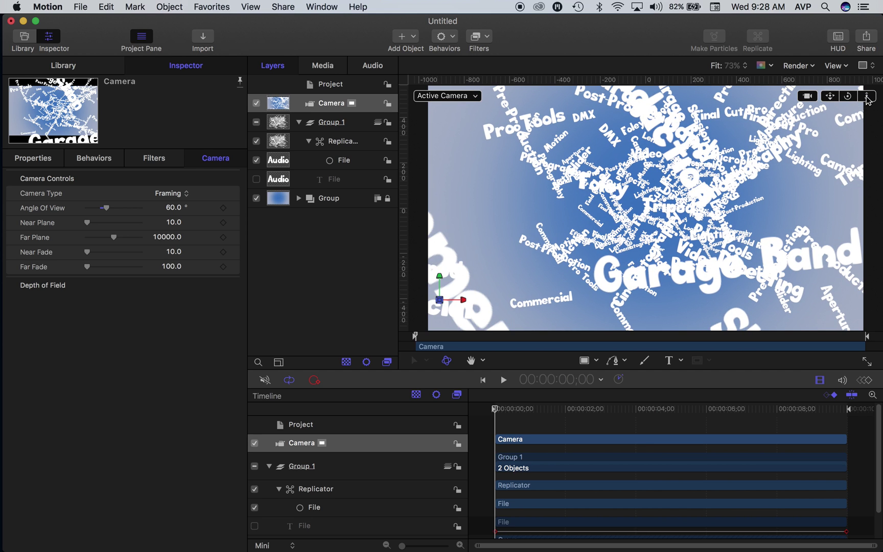
{"action": "left_click", "coordinate": [108, 207]}
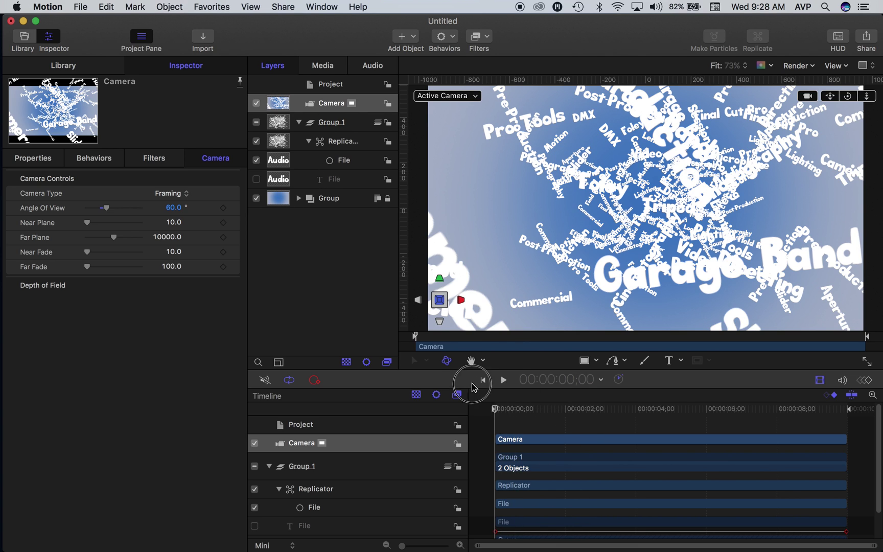
- Switch the canvas to the Top view and move the camera along its Z axis toward the front end of the replicated words
{"action": "left_click", "coordinate": [449, 96]}
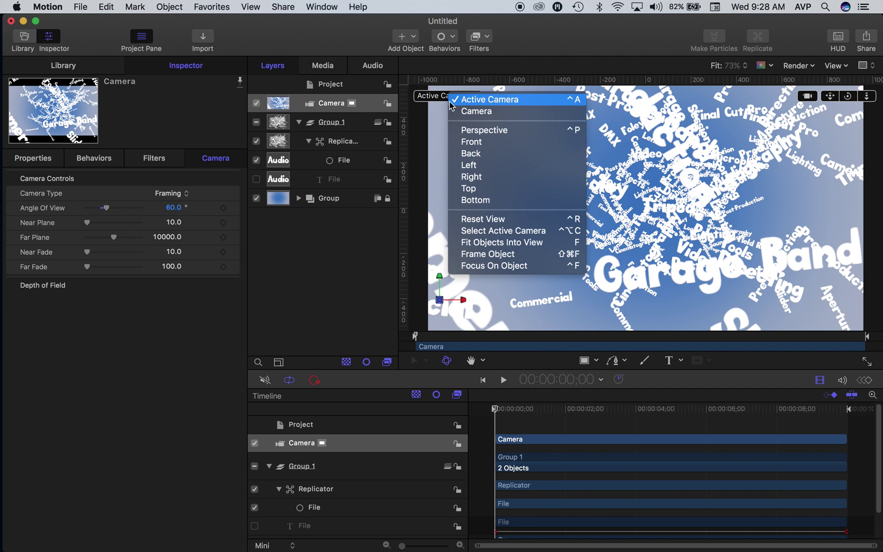
{"action": "left_click", "coordinate": [434, 96]}
{"action": "left_click", "coordinate": [434, 96]}
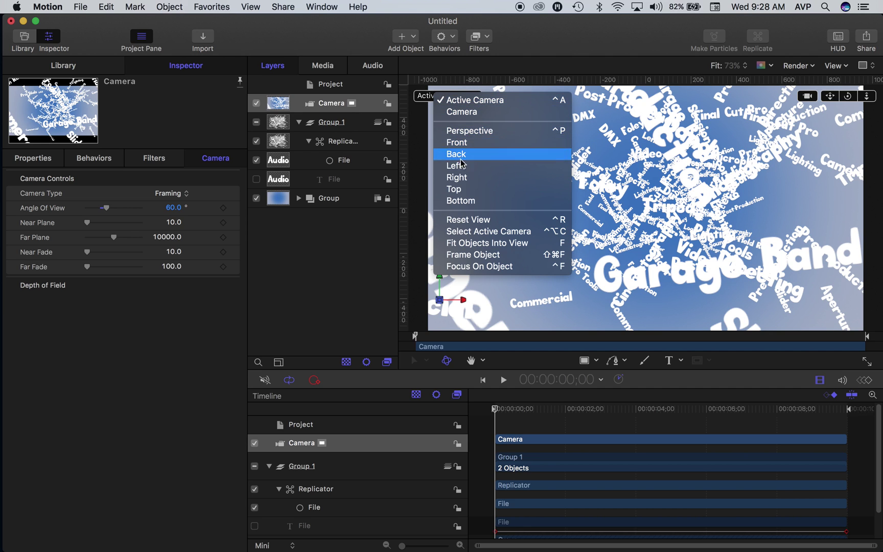
{"action": "left_click", "coordinate": [454, 189]}
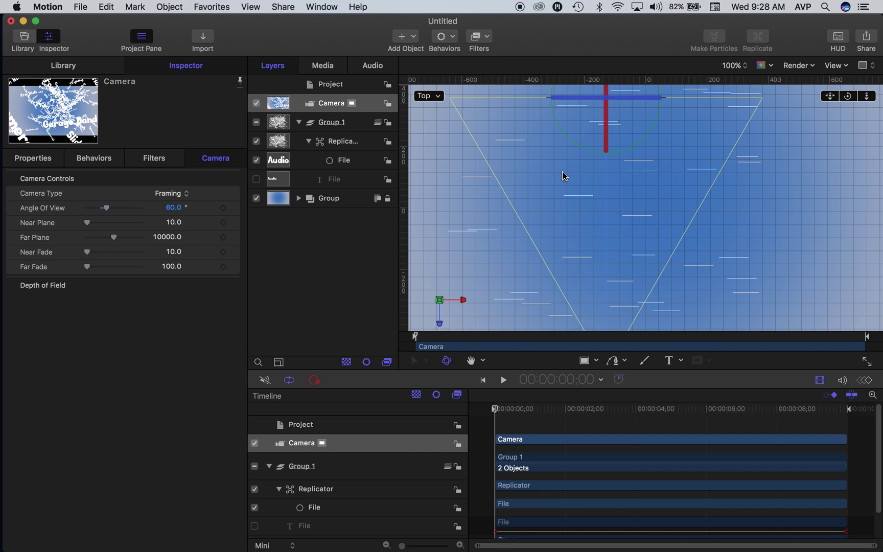
{"action": "key", "text": "super+minus"}
{"action": "key", "text": "super+minus"}
{"action": "key", "text": "super+minus"}
{"action": "key", "text": "super+minus"}
{"action": "key", "text": "super+minus"}
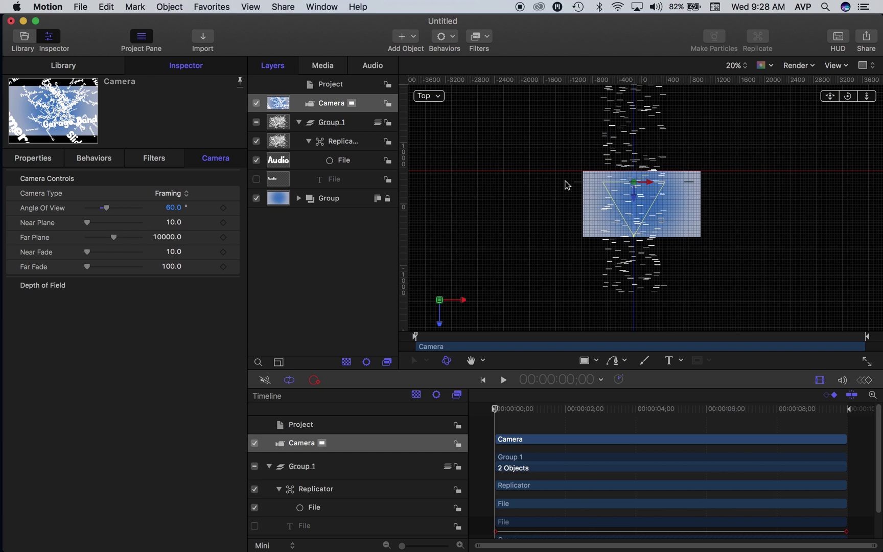
{"action": "left_click_drag", "start_coordinate": [635, 202], "coordinate": [638, 296]}
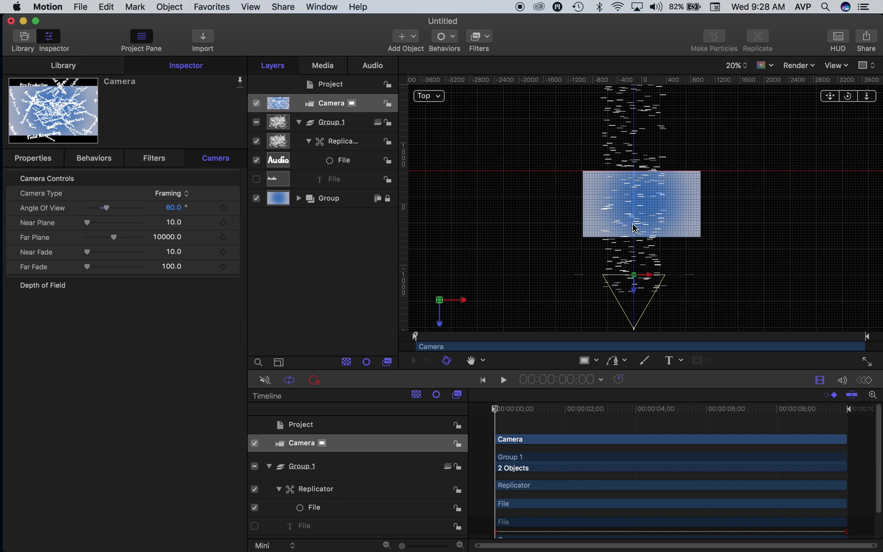
- Examine the depth of the replicated words from above and return the canvas to the Active Camera view
{"action": "scroll", "coordinate": [646, 188], "scroll_direction": "up", "scroll_amount": 1}
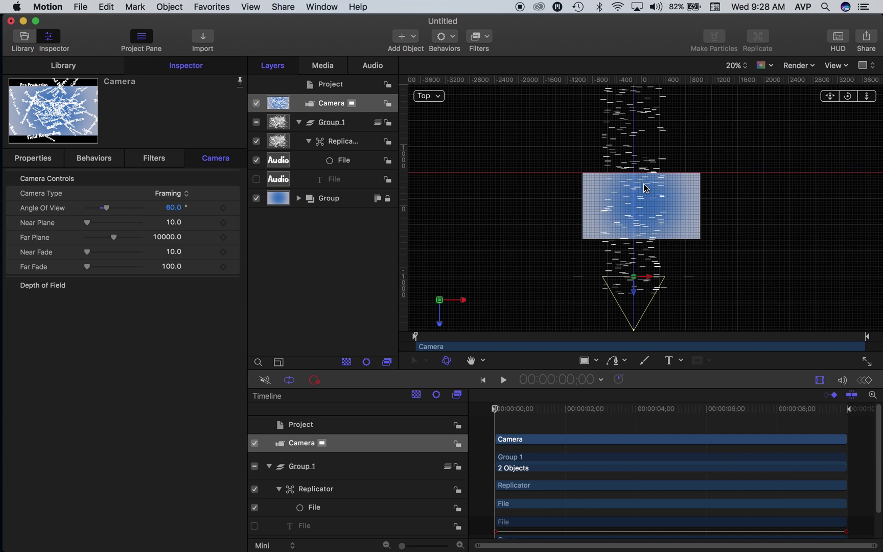
{"action": "scroll", "coordinate": [645, 188], "scroll_direction": "up", "scroll_amount": 3}
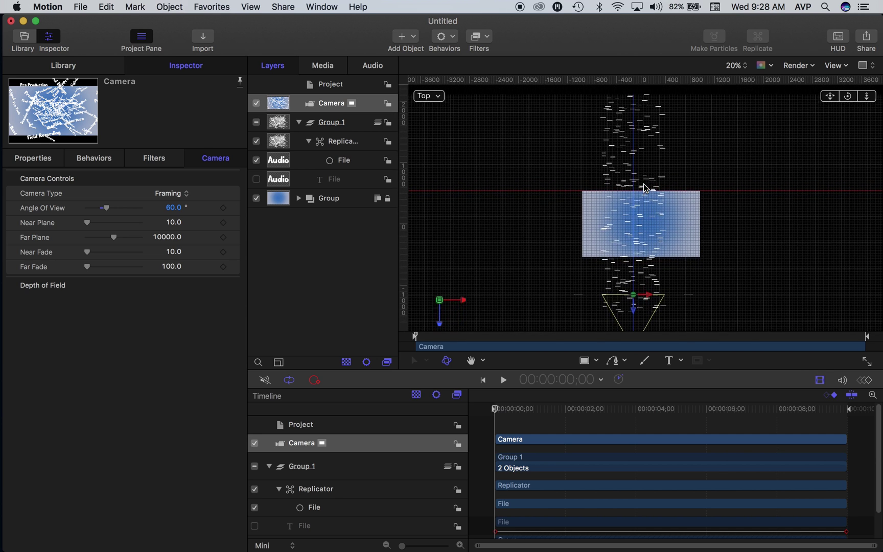
{"action": "scroll", "coordinate": [645, 188], "scroll_direction": "up", "scroll_amount": 3}
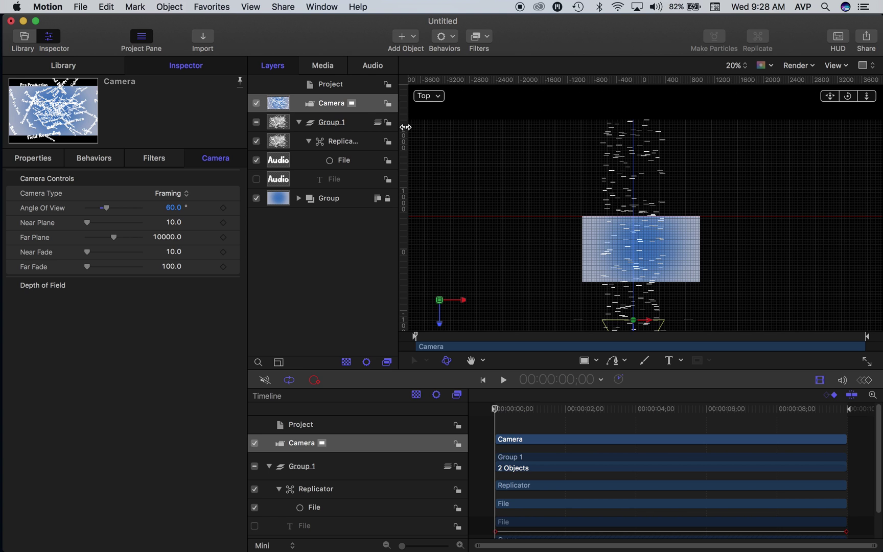
{"action": "scroll", "coordinate": [538, 150], "scroll_direction": "up", "scroll_amount": 1}
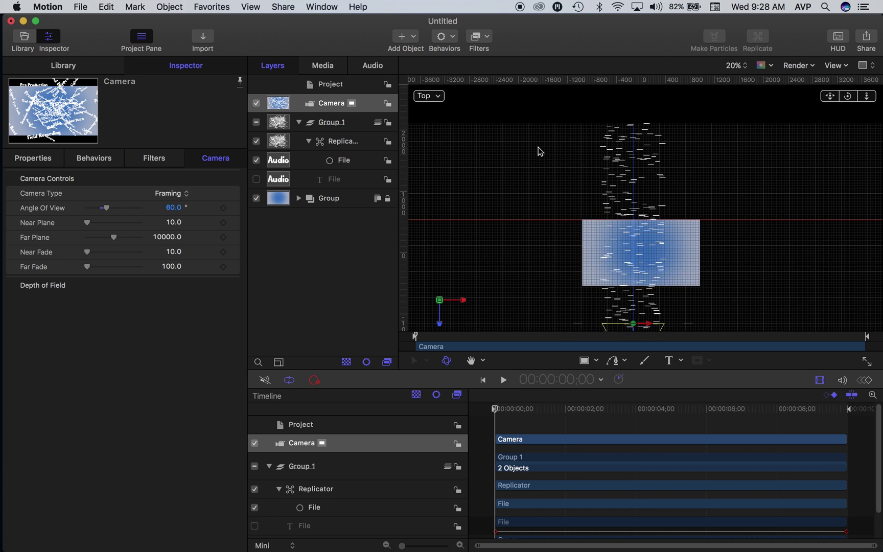
{"action": "scroll", "coordinate": [507, 235], "scroll_direction": "down", "scroll_amount": 6}
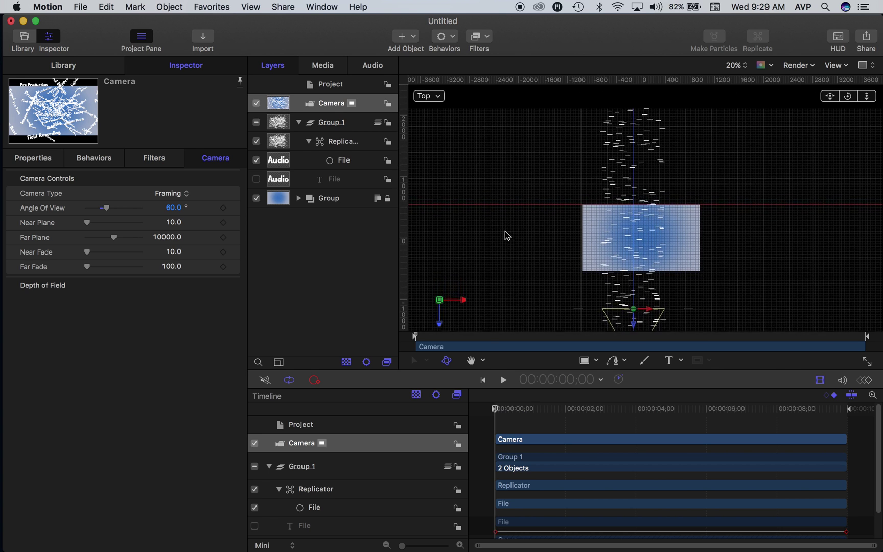
{"action": "left_click", "coordinate": [432, 96]}
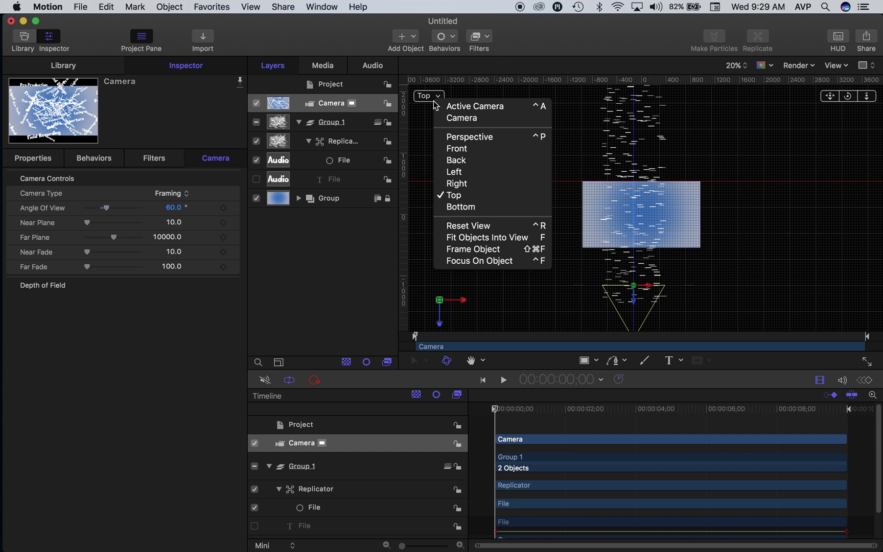
{"action": "left_click", "coordinate": [452, 104]}
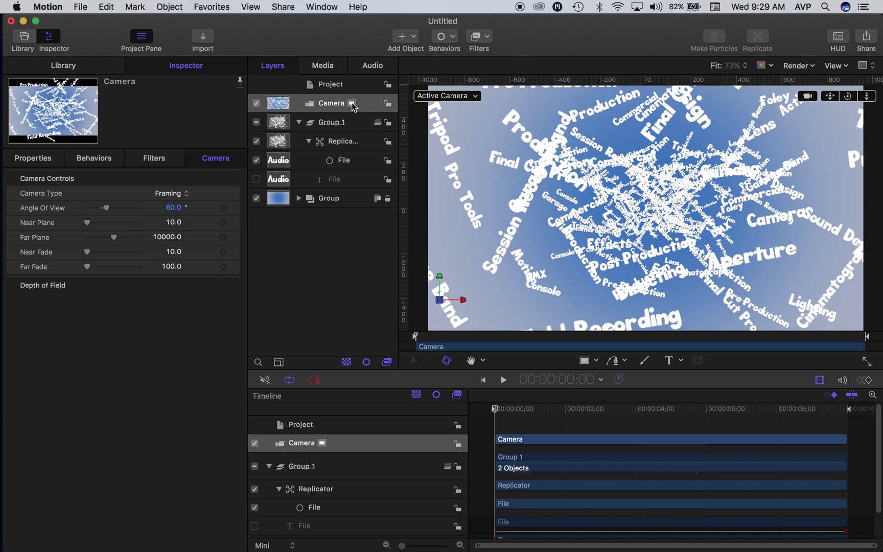
- Add a text object reading "Audio Video Production" inside Group 1
{"action": "mouse_move", "coordinate": [423, 293]}
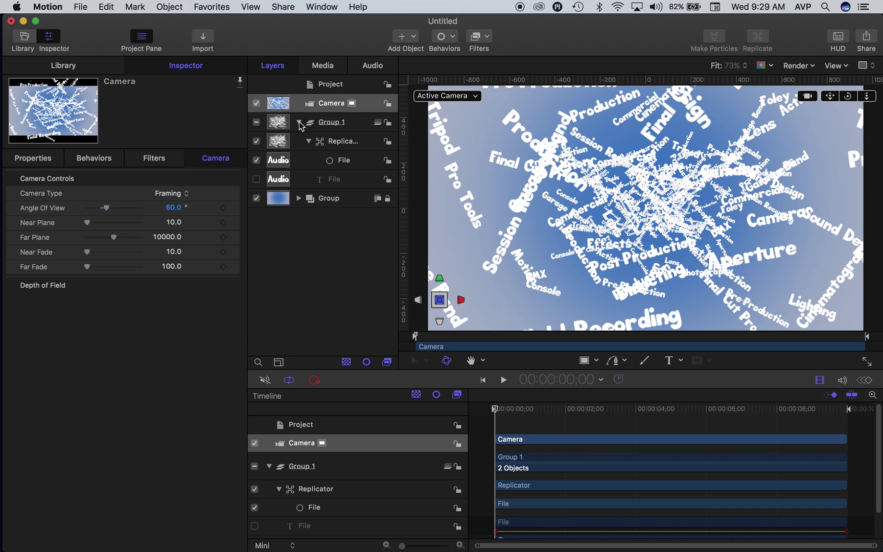
{"action": "left_click", "coordinate": [327, 126]}
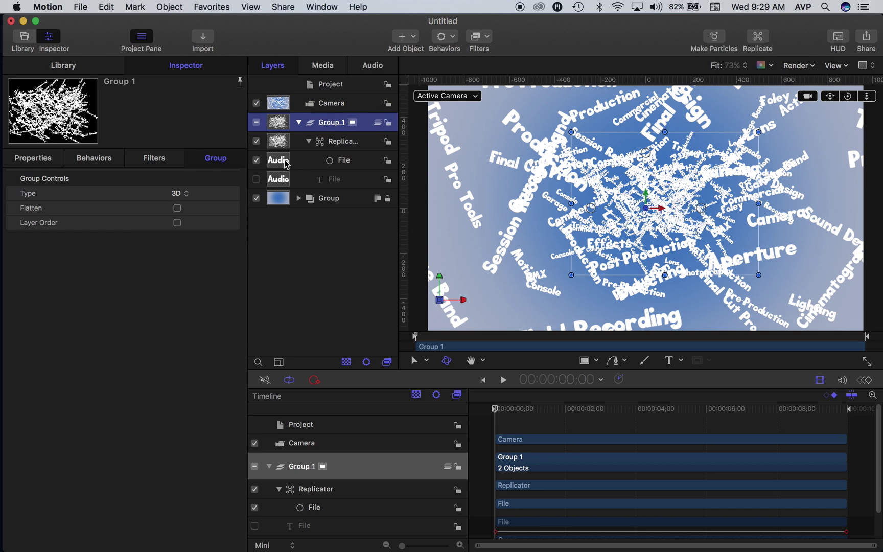
{"action": "left_click", "coordinate": [669, 360]}
{"action": "left_click", "coordinate": [567, 226]}
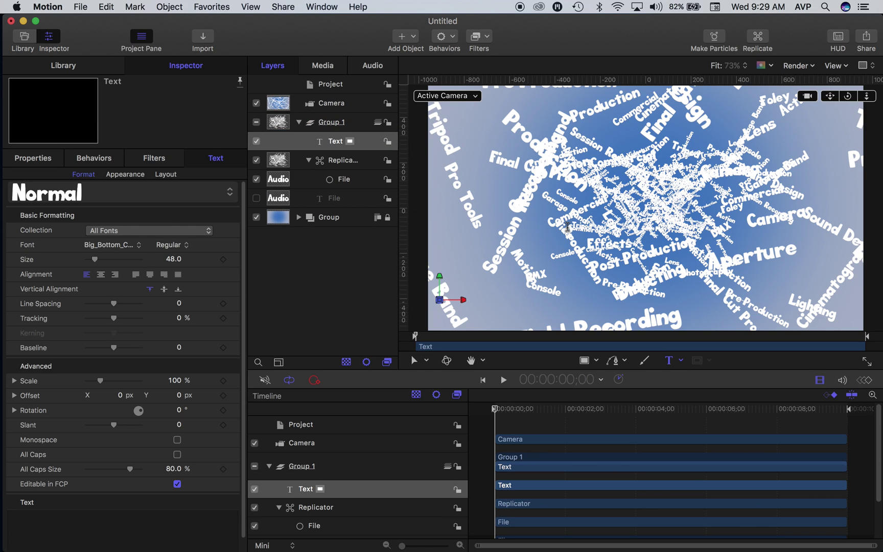
{"action": "type", "text": "Audio Video Production"}
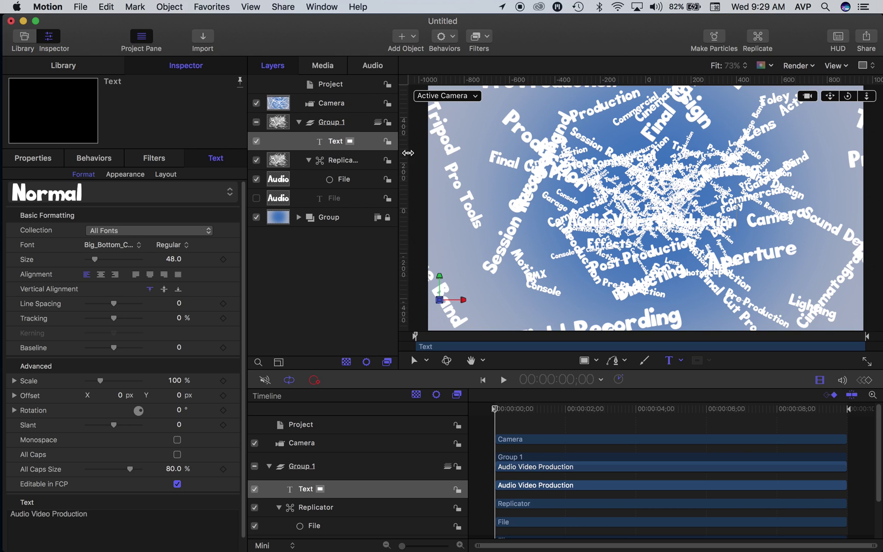
- Select the Audio Video Production text layer, then hide and collapse the Replicator to isolate the text
{"action": "left_click", "coordinate": [330, 123]}
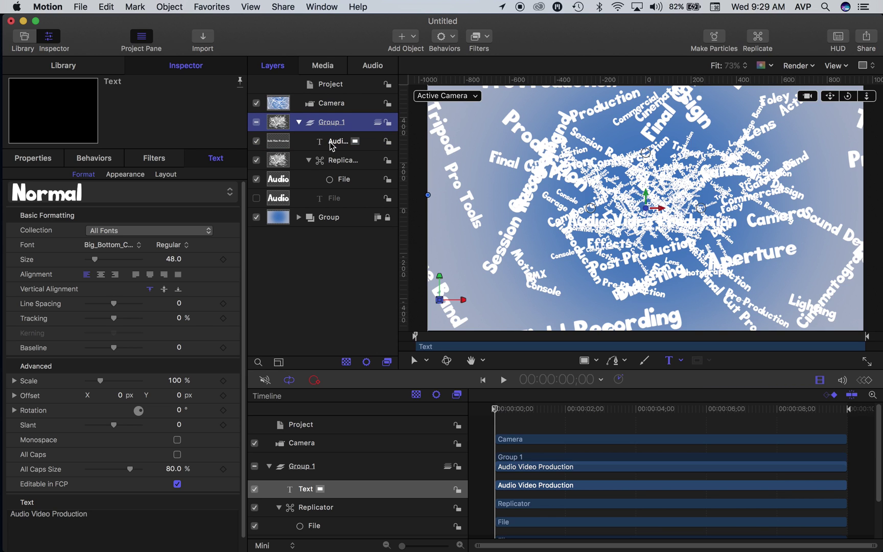
{"action": "left_click", "coordinate": [336, 142]}
{"action": "left_click", "coordinate": [337, 142]}
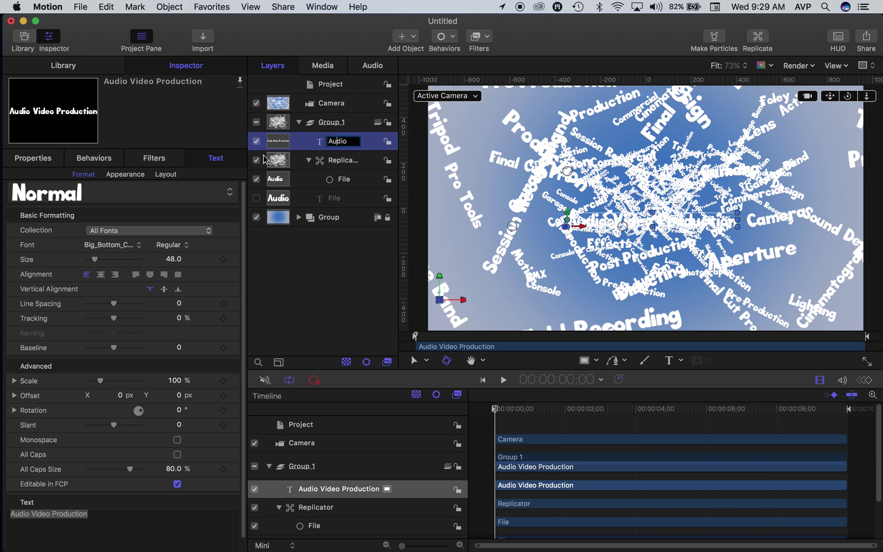
{"action": "key", "text": "Return"}
{"action": "left_click", "coordinate": [257, 161]}
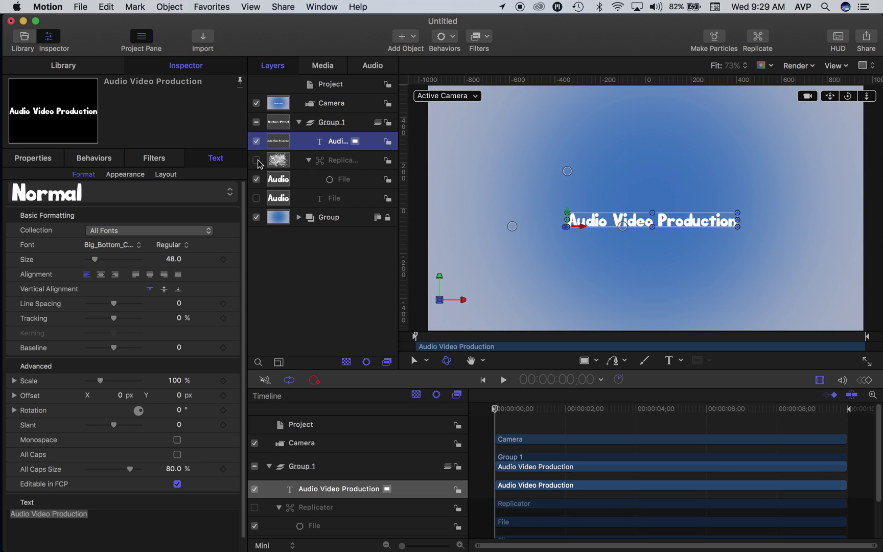
{"action": "left_click", "coordinate": [309, 161]}
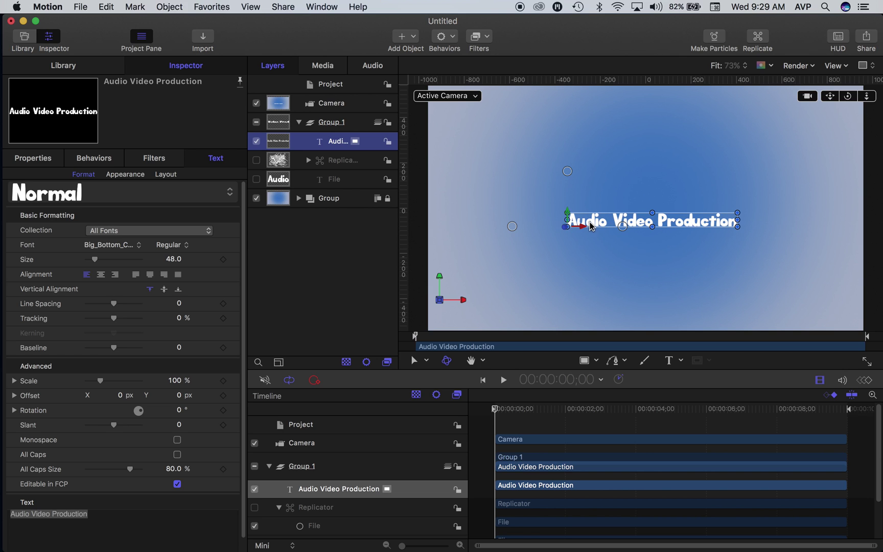
- Rotate the Audio Video Production text to about -68° and reposition it at about X -152, Y 328 px
{"action": "mouse_move", "coordinate": [626, 227]}
{"action": "left_click_drag", "start_coordinate": [624, 230], "coordinate": [631, 164]}
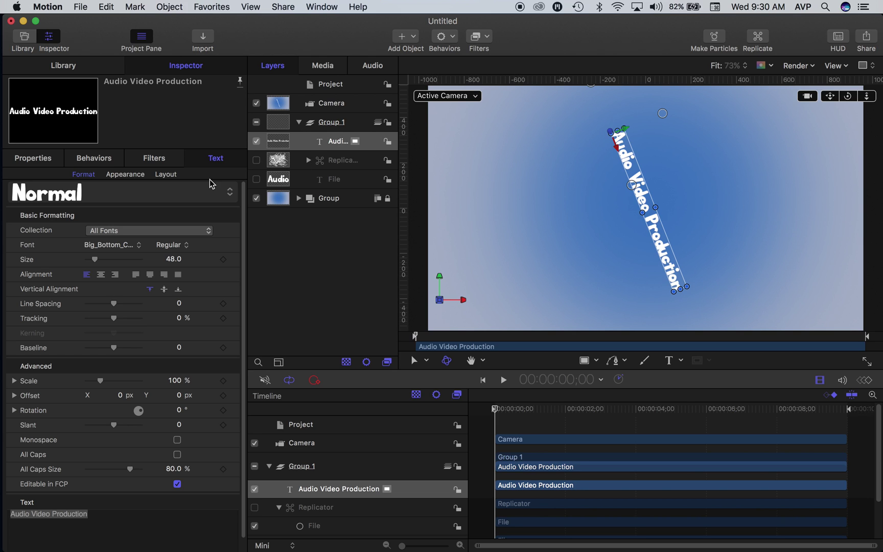
- Set the Audio Video Production text's Z position to -7000 px and make the Replicator visible again
{"action": "left_click", "coordinate": [32, 162]}
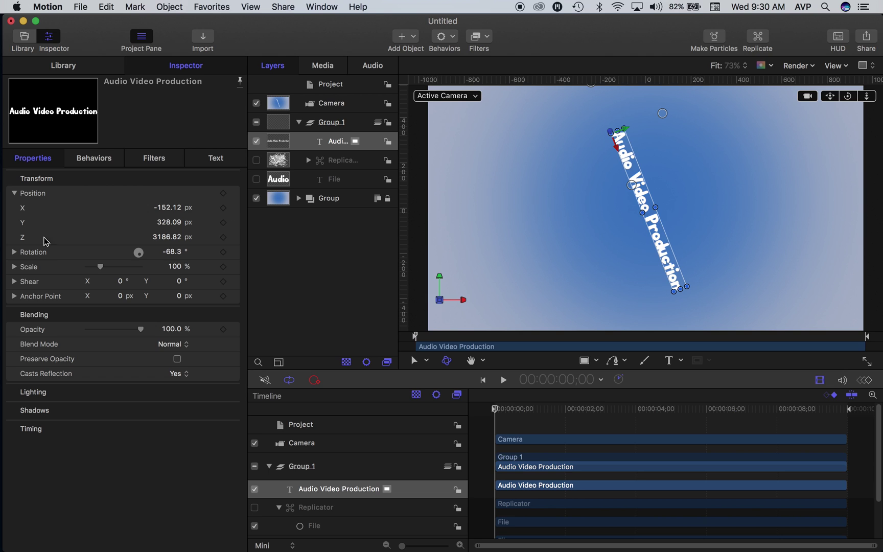
{"action": "left_click", "coordinate": [165, 242]}
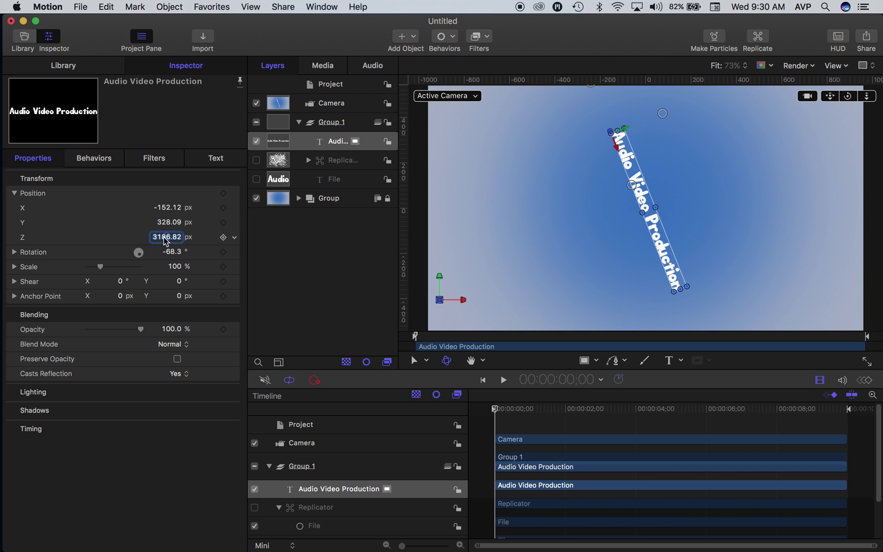
{"action": "type", "text": "-4000"}
{"action": "key", "text": "Return"}
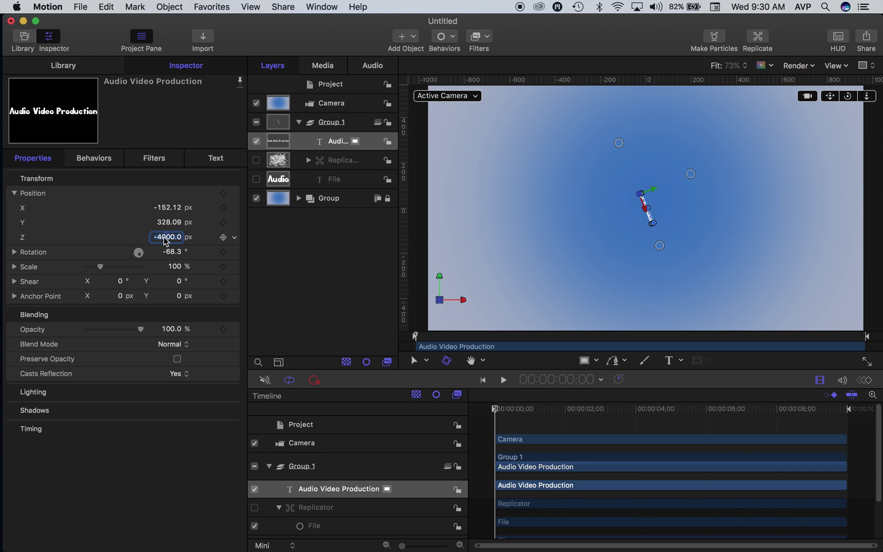
{"action": "type", "text": "-"}
{"action": "key", "text": "Return"}
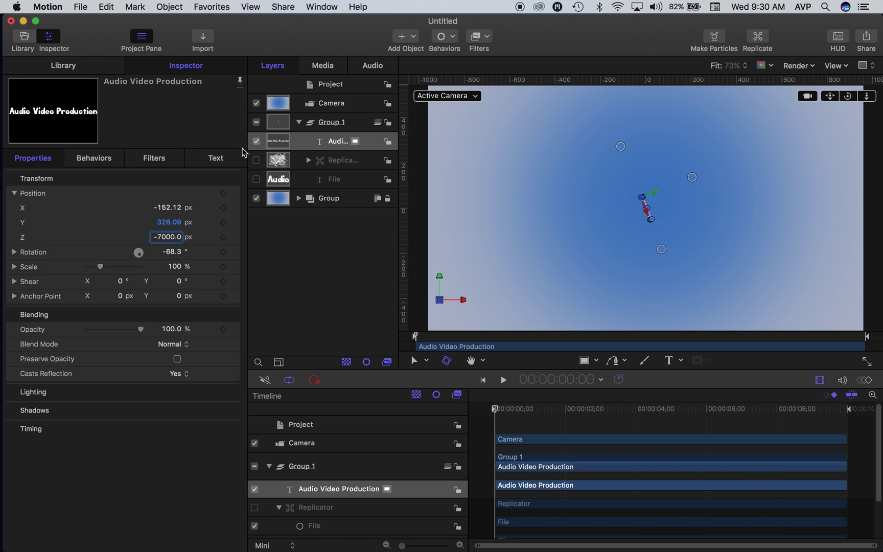
{"action": "left_click", "coordinate": [256, 160]}
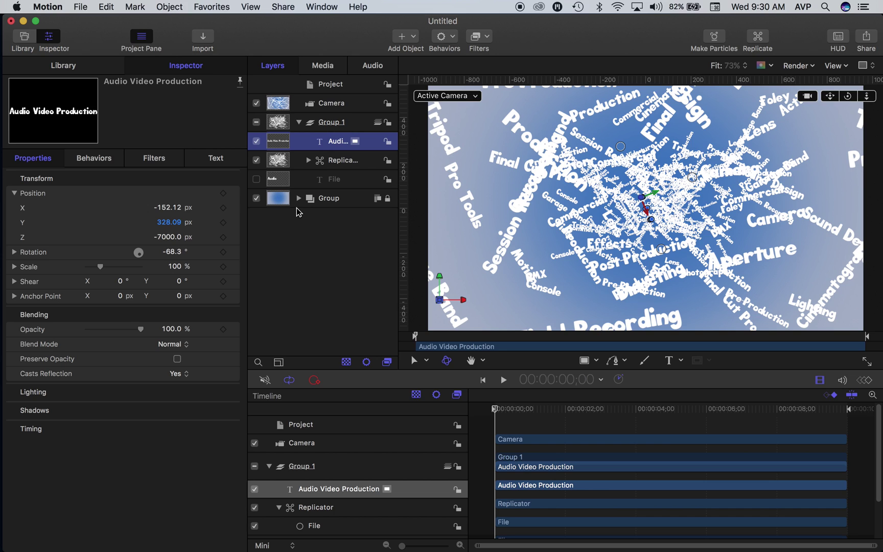
- Apply a Framing behavior to the camera with the Audio Video Production text as its target, and preview the move
{"action": "left_click", "coordinate": [326, 106]}
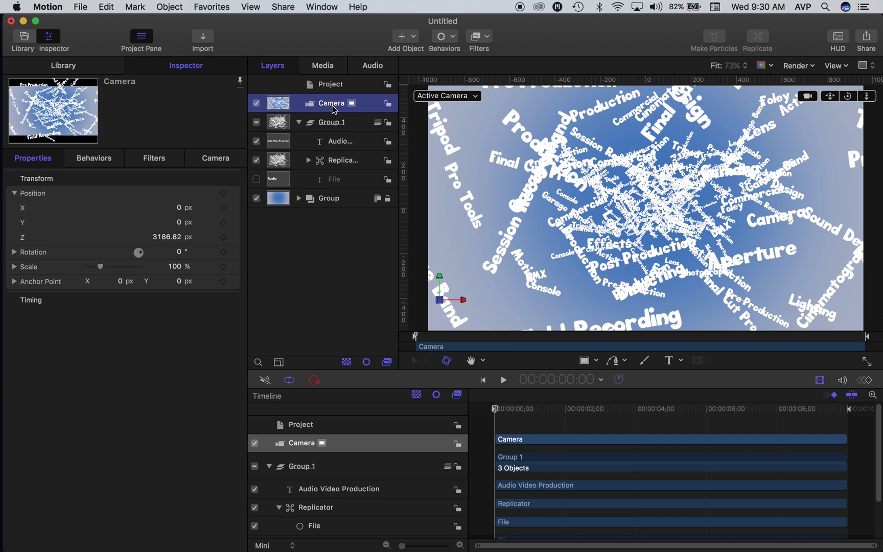
{"action": "left_click", "coordinate": [445, 41]}
{"action": "mouse_move", "coordinate": [462, 77]}
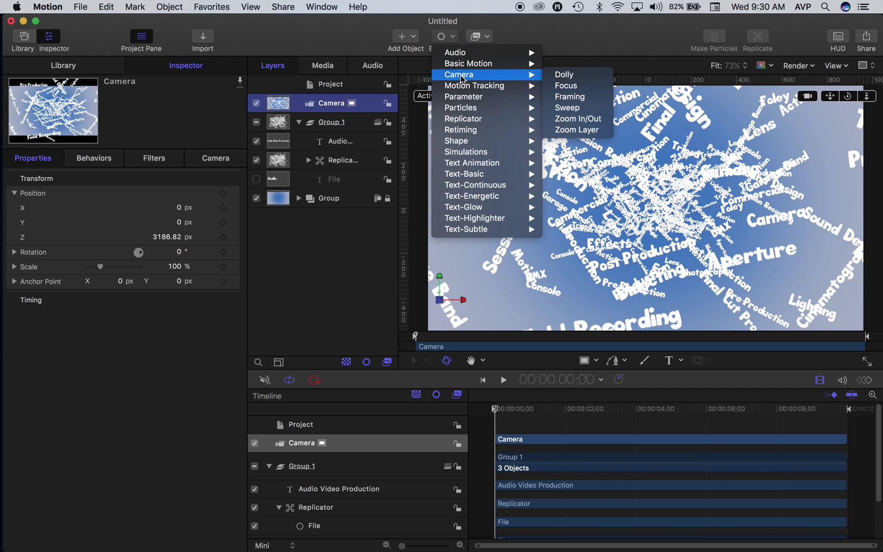
{"action": "left_click", "coordinate": [570, 97]}
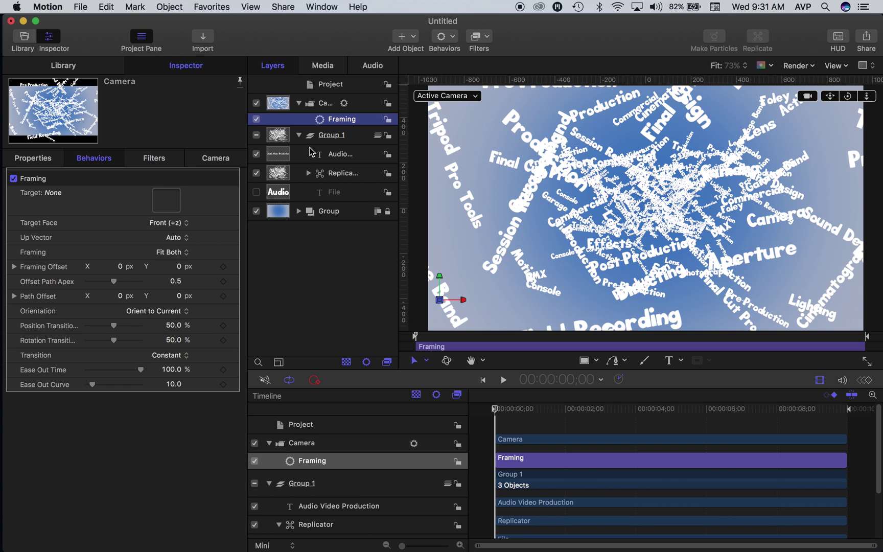
{"action": "left_click_drag", "start_coordinate": [338, 160], "coordinate": [169, 204]}
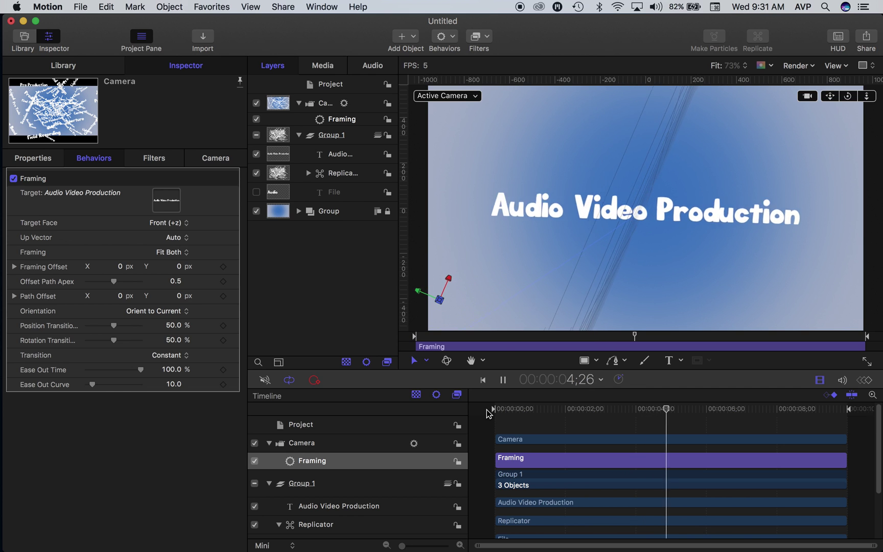
{"action": "key", "text": "space"}
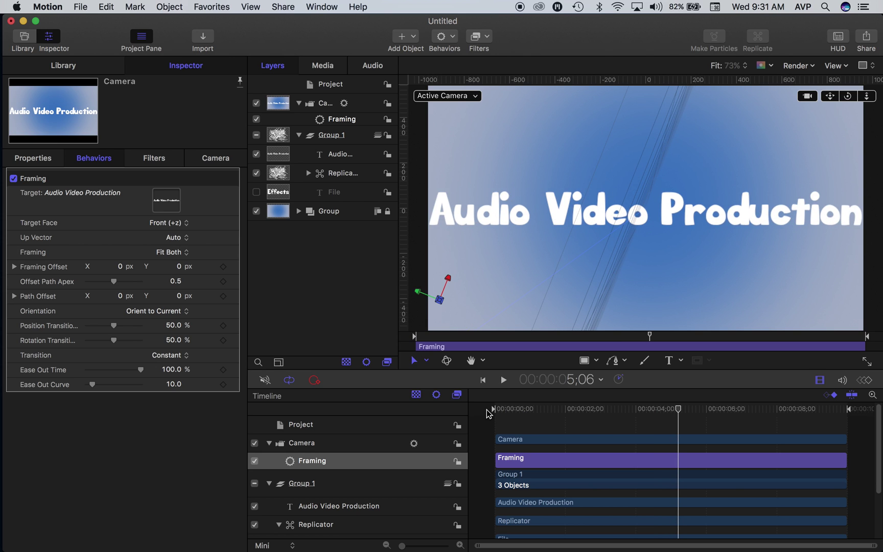
- Adjust the Framing behavior's Z framing offset to about -590 px to leave more space around the text
{"action": "left_click", "coordinate": [327, 119]}
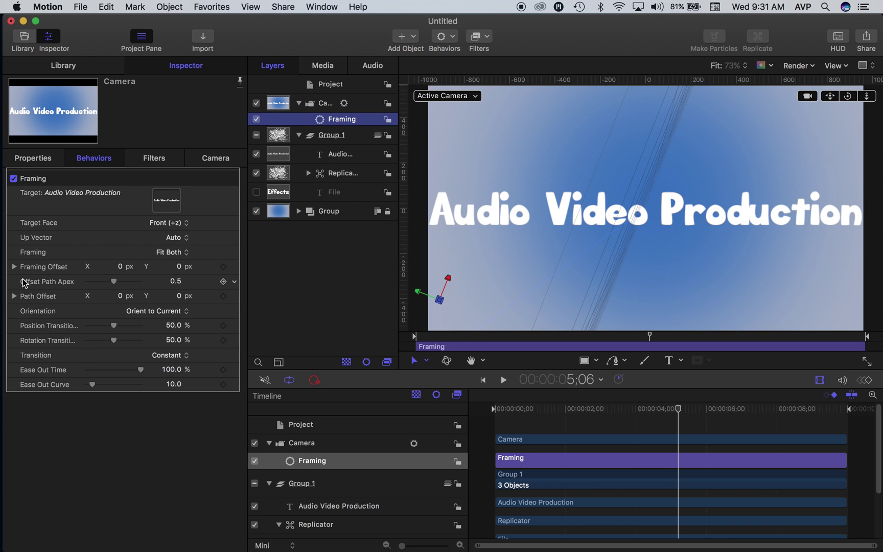
{"action": "left_click", "coordinate": [14, 266]}
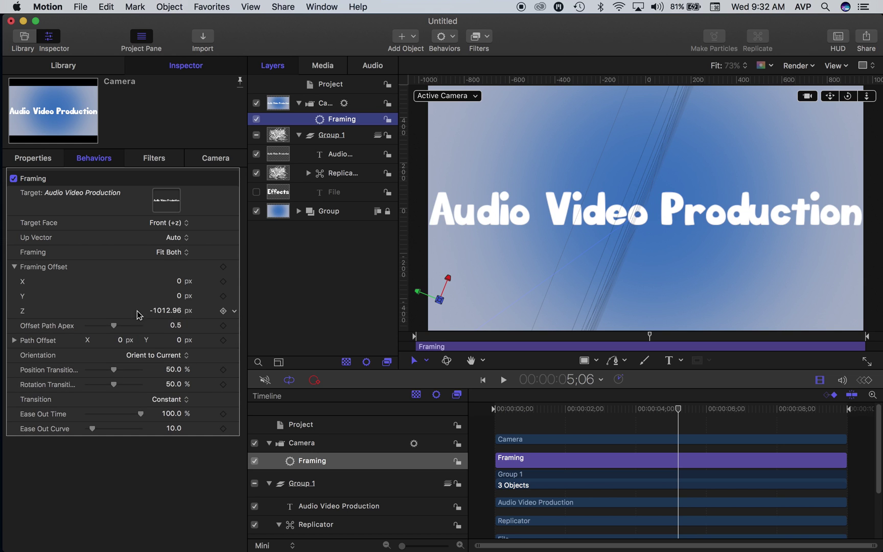
{"action": "left_click_drag", "start_coordinate": [167, 313], "coordinate": [166, 309]}
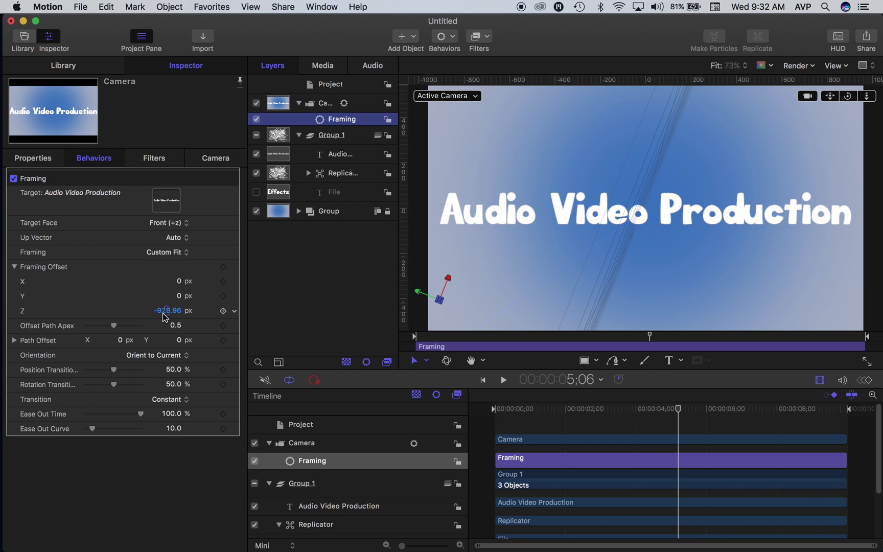
{"action": "left_click_drag", "start_coordinate": [167, 313], "coordinate": [168, 314]}
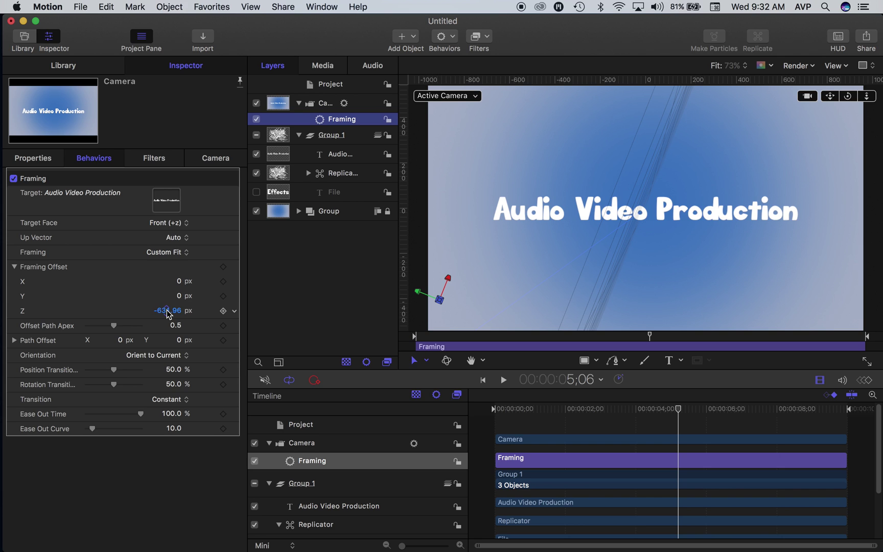
{"action": "left_click_drag", "start_coordinate": [168, 313], "coordinate": [166, 309]}
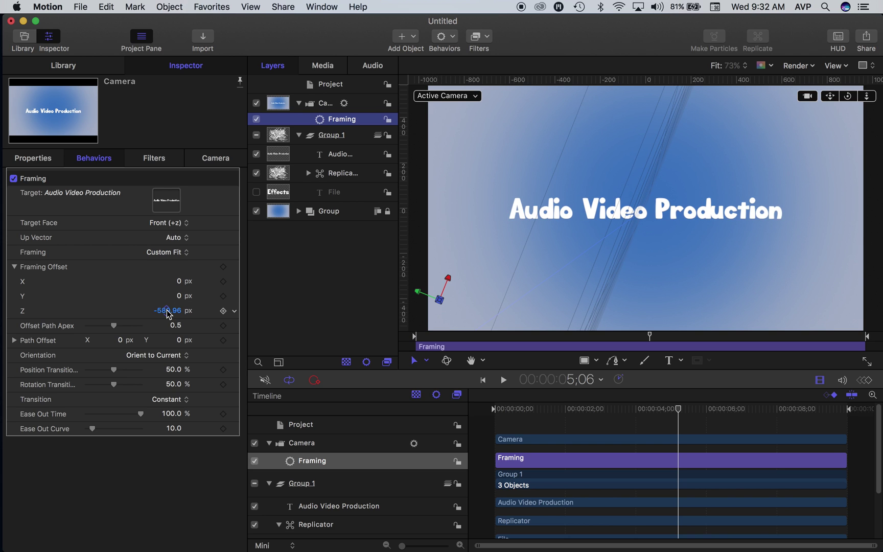
{"action": "left_click_drag", "start_coordinate": [168, 313], "coordinate": [168, 312]}
- Lower the canvas render resolution to Half and preview the camera move from the start of the project
{"action": "left_click_drag", "start_coordinate": [506, 409], "coordinate": [480, 410]}
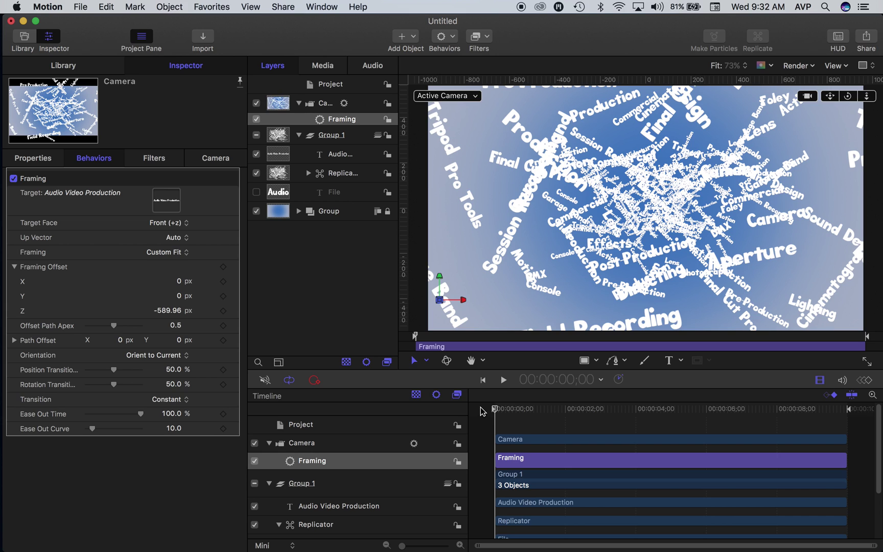
{"action": "left_click", "coordinate": [799, 66]}
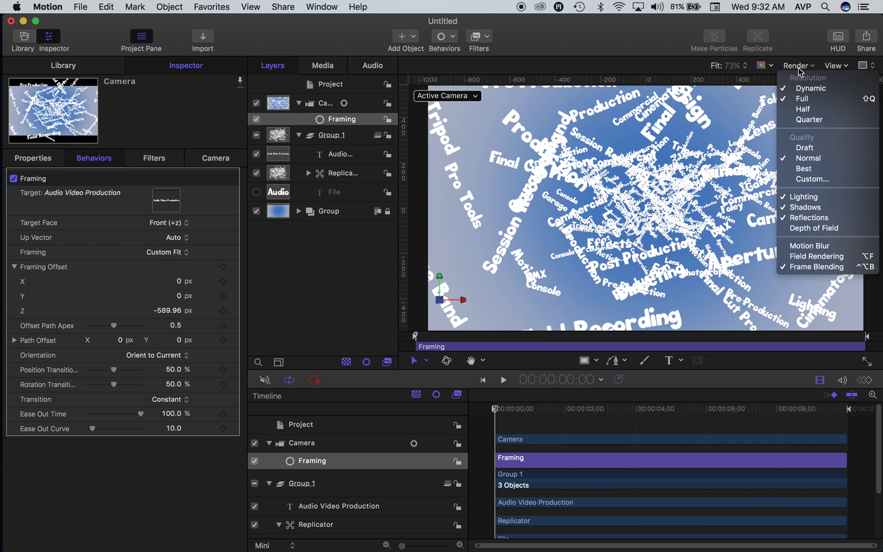
{"action": "left_click", "coordinate": [796, 109]}
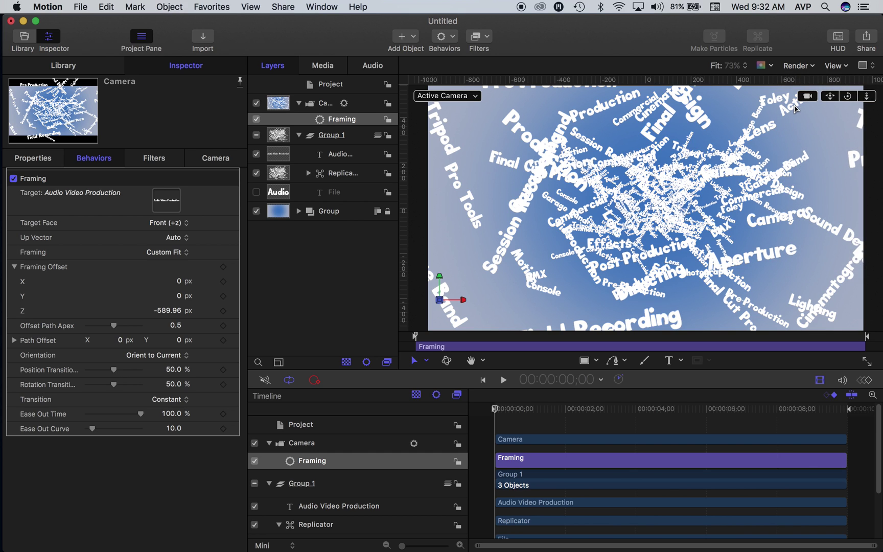
{"action": "left_click", "coordinate": [803, 68]}
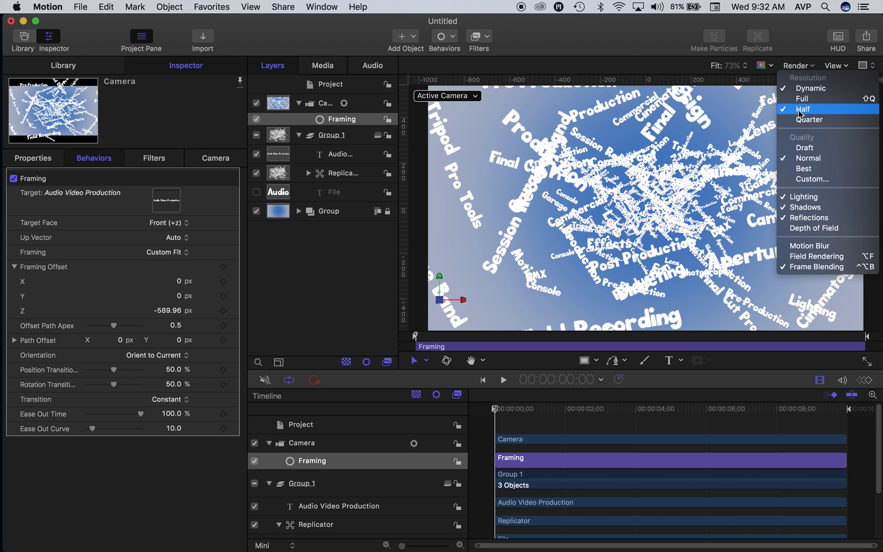
{"action": "left_click", "coordinate": [498, 409]}
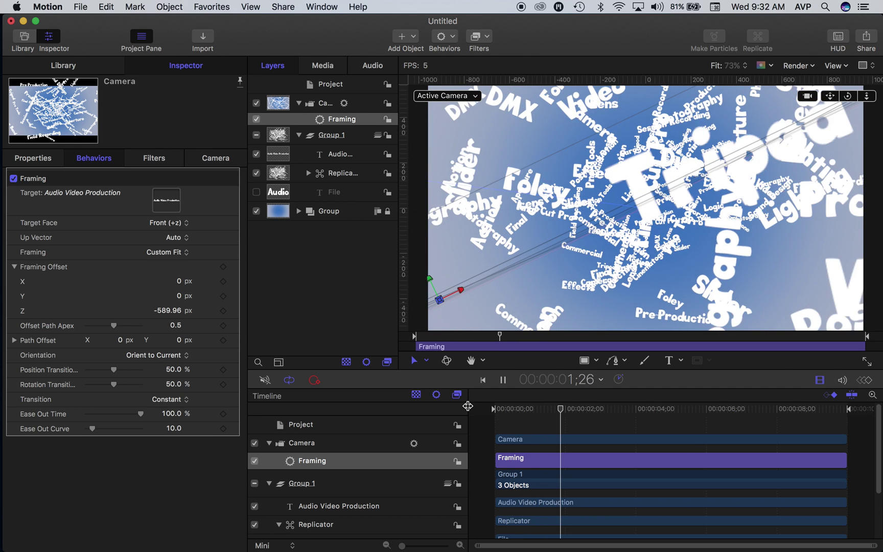
{"action": "key", "text": "space"}
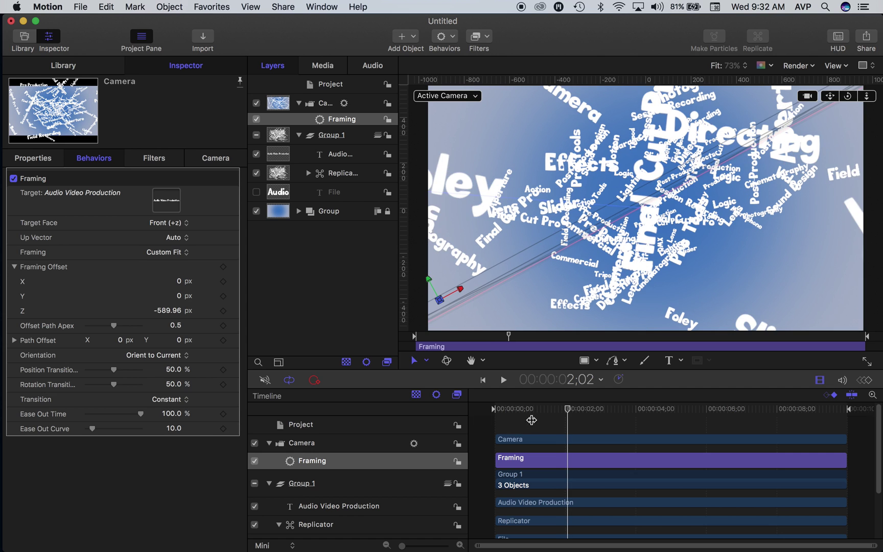
{"action": "left_click", "coordinate": [490, 409]}
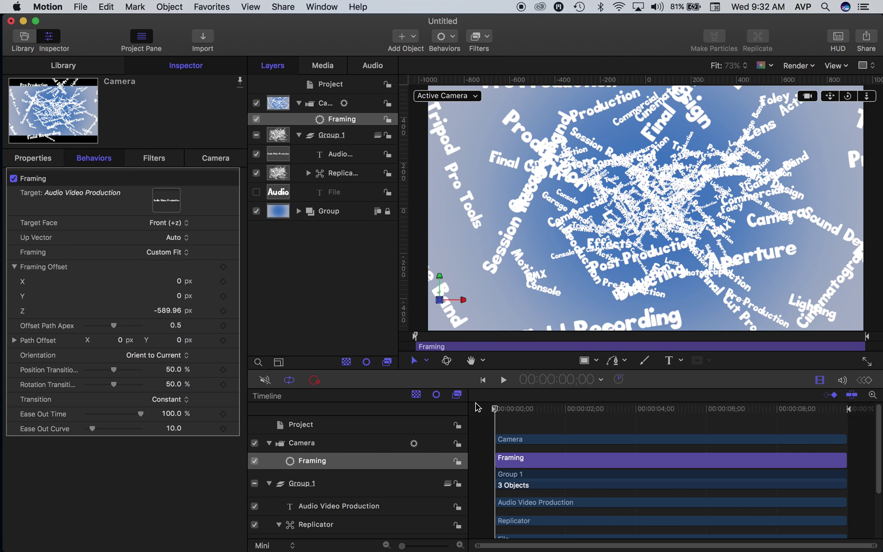
- Find the Fog particle emitter in the library and add it to Group 1
{"action": "left_click", "coordinate": [333, 135]}
{"action": "left_click", "coordinate": [81, 67]}
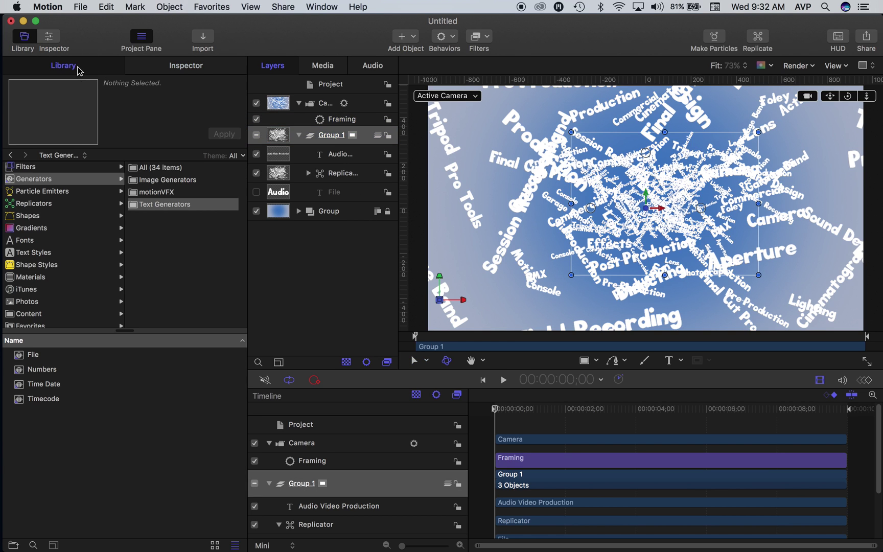
{"action": "left_click", "coordinate": [38, 194]}
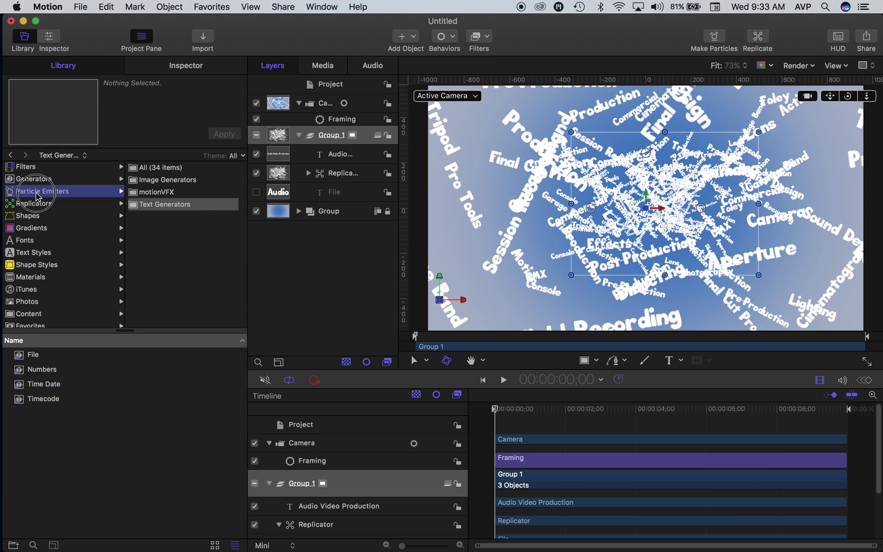
{"action": "left_click", "coordinate": [34, 546]}
{"action": "type", "text": "Fog"}
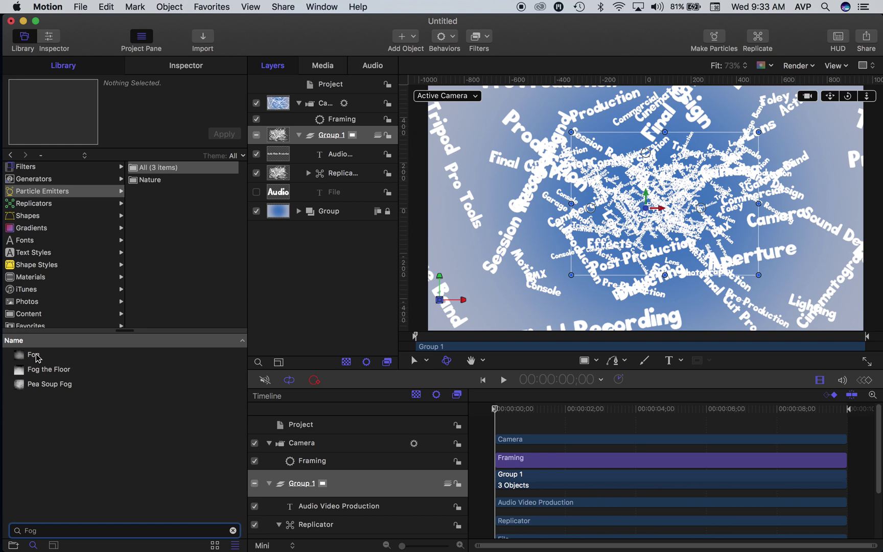
{"action": "left_click", "coordinate": [36, 357]}
{"action": "left_click_drag", "start_coordinate": [34, 359], "coordinate": [328, 139]}
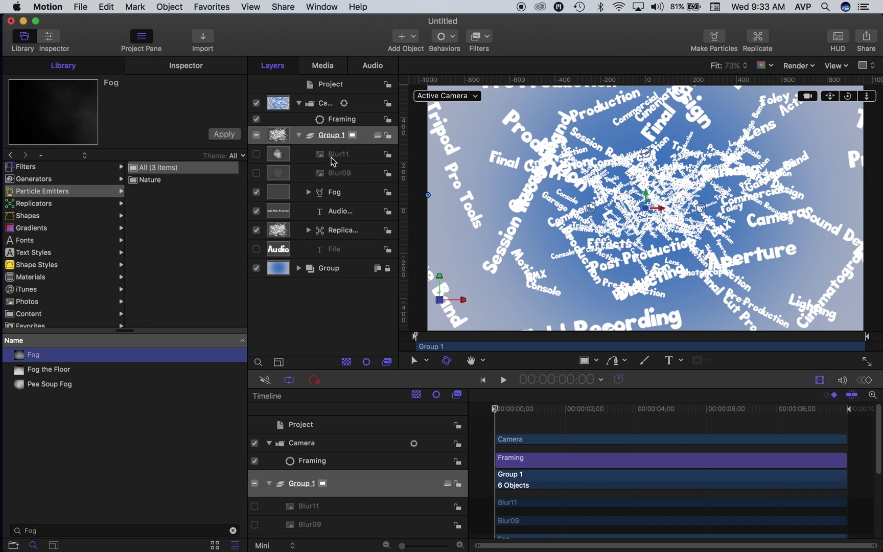
- Enable 3D for the Fog emitter and change its shape to Box
{"action": "left_click", "coordinate": [327, 197]}
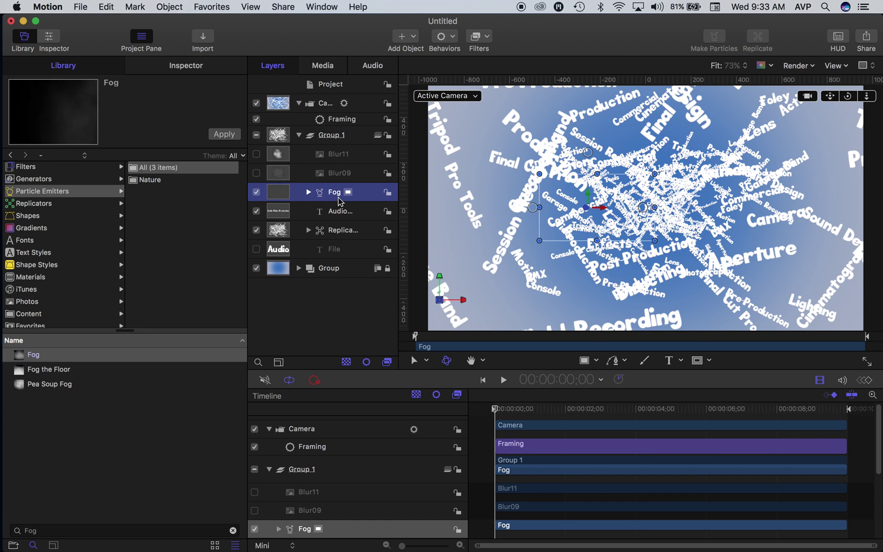
{"action": "left_click", "coordinate": [192, 71]}
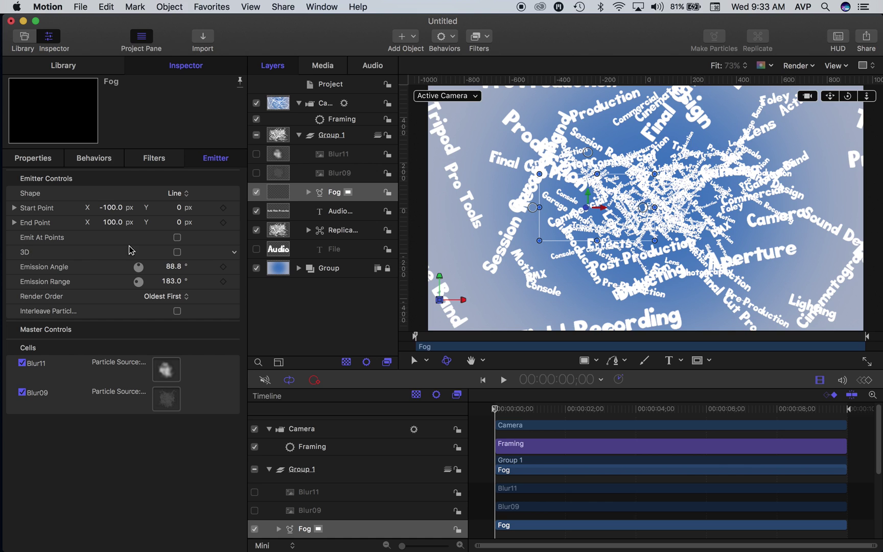
{"action": "left_click", "coordinate": [179, 253]}
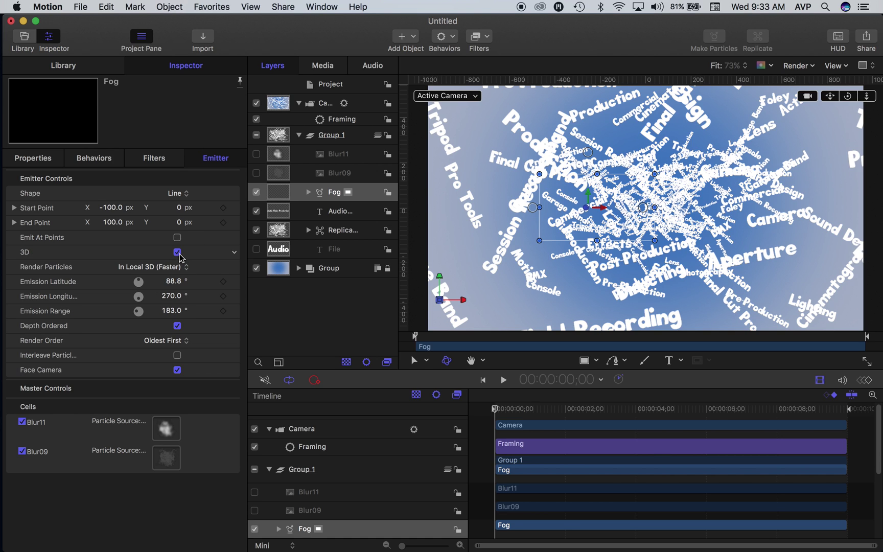
{"action": "left_click", "coordinate": [174, 194]}
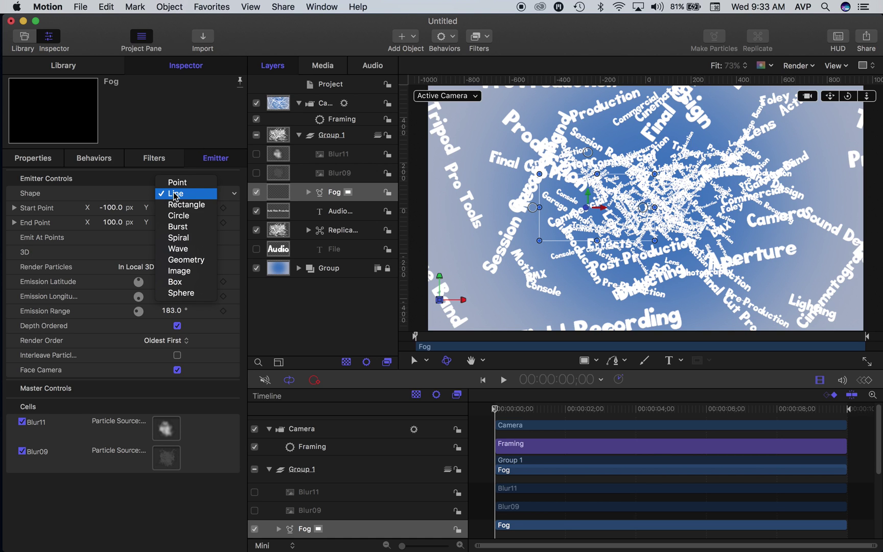
{"action": "left_click", "coordinate": [175, 285]}
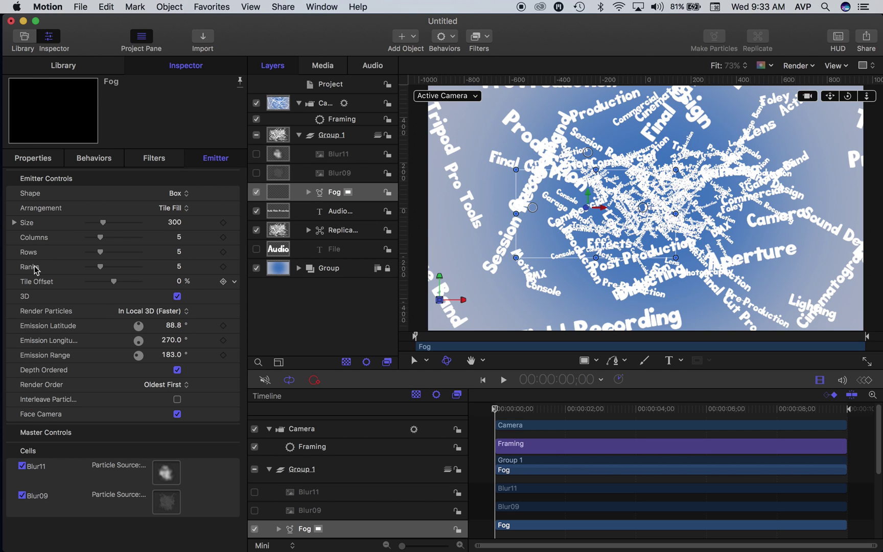
- Set the Fog emitter box's depth to 7000 and its arrangement to Random Fill
{"action": "left_click", "coordinate": [15, 222]}
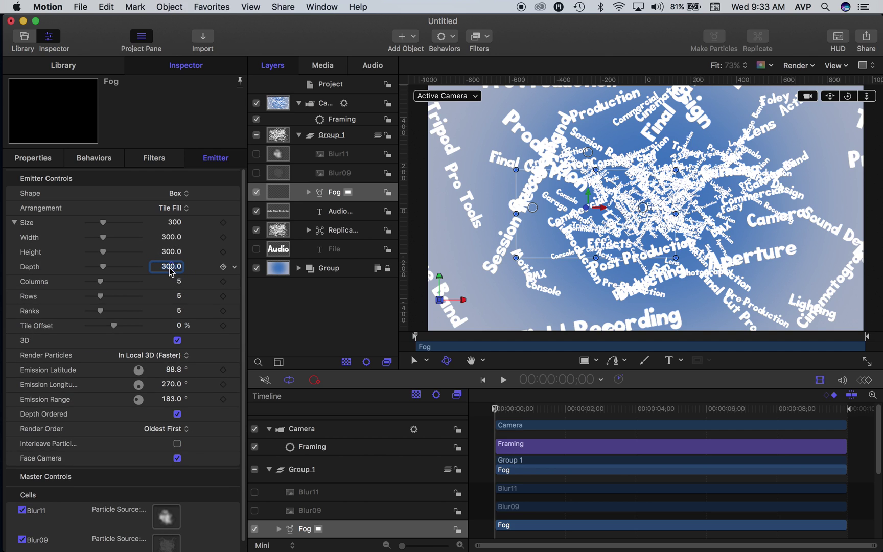
{"action": "type", "text": "7000"}
{"action": "key", "text": "Return"}
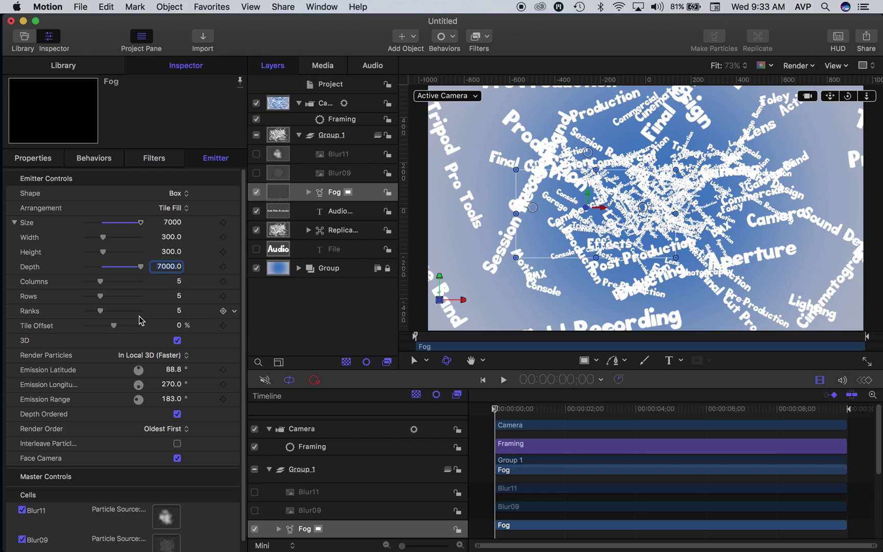
{"action": "left_click", "coordinate": [174, 208]}
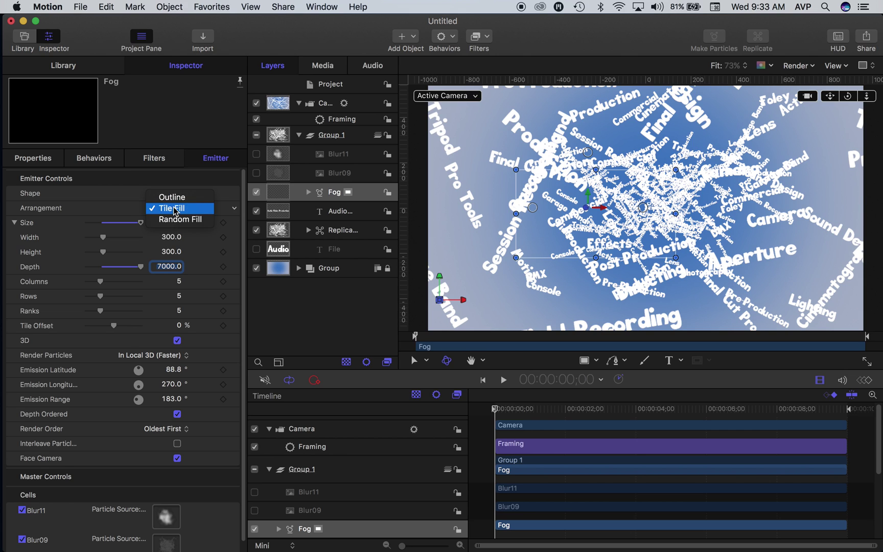
{"action": "left_click", "coordinate": [179, 220]}
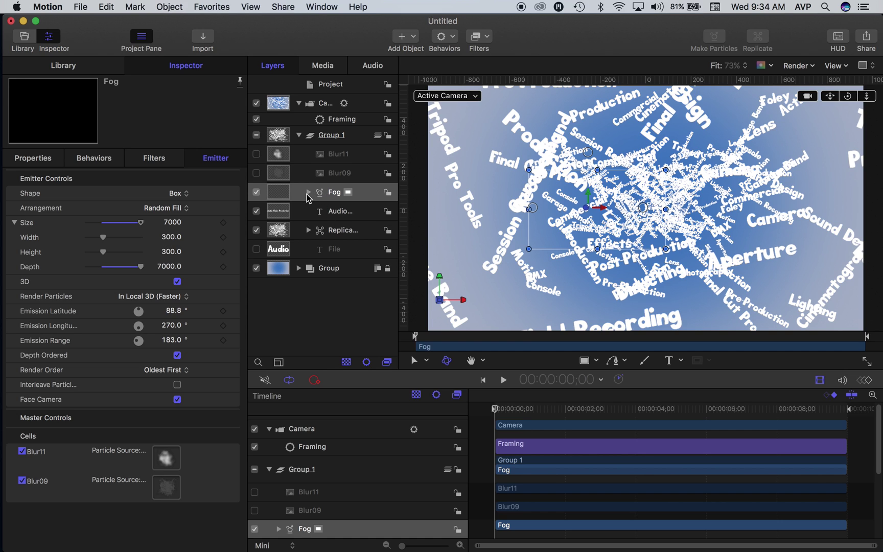
- Set the Birth Rate of the Fog emitter's Blur11 particle cell to 50
{"action": "left_click", "coordinate": [308, 194]}
{"action": "left_click", "coordinate": [331, 215]}
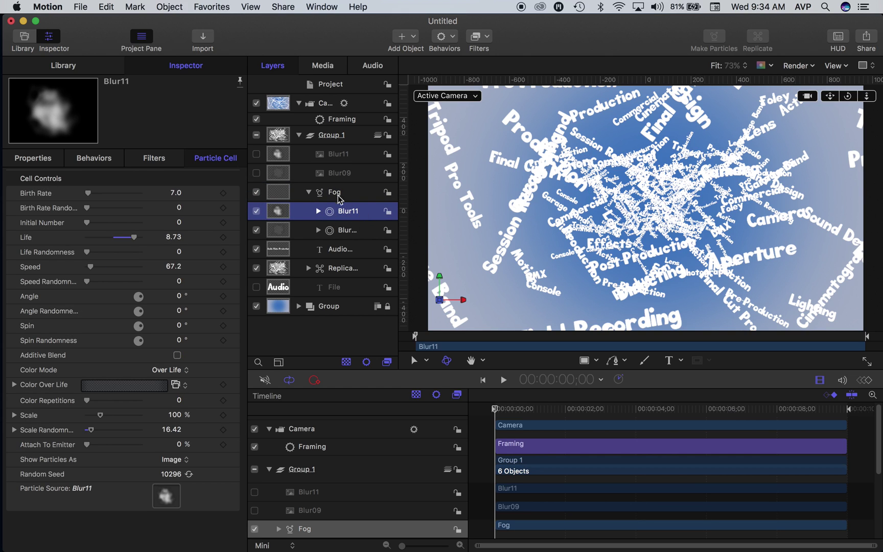
{"action": "left_click", "coordinate": [332, 194]}
{"action": "left_click", "coordinate": [309, 193]}
{"action": "left_click", "coordinate": [309, 193]}
{"action": "left_click", "coordinate": [347, 213]}
{"action": "left_click", "coordinate": [175, 194]}
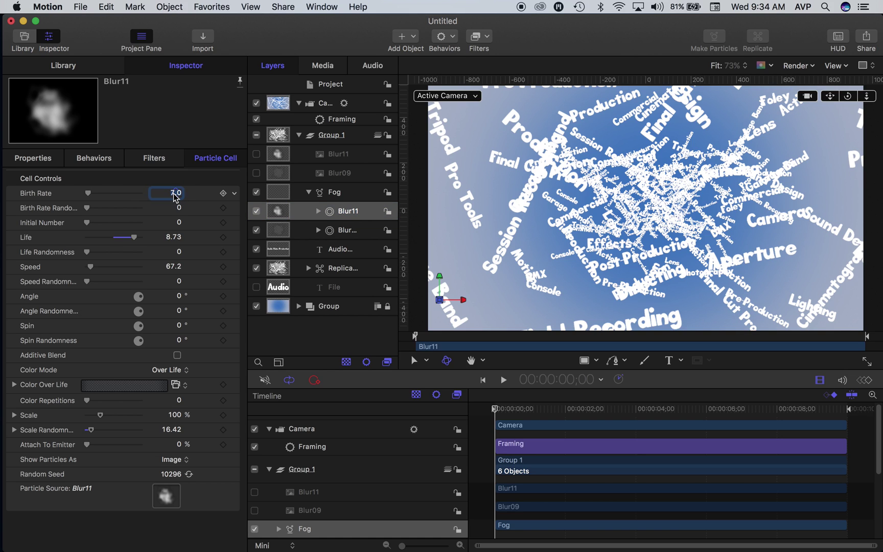
{"action": "type", "text": "50"}
{"action": "key", "text": "Return"}
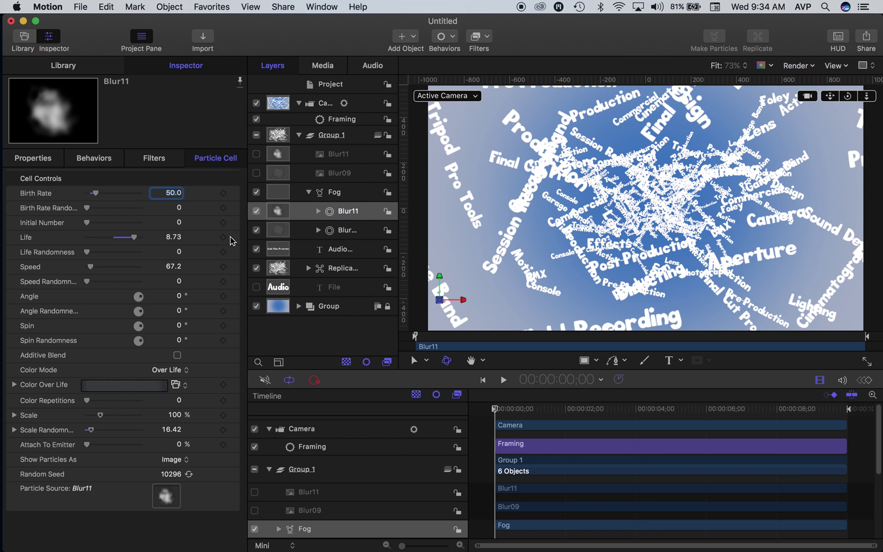
- Preview the fog from the project start, and hide and reshow the Fog emitter to compare its effect
{"action": "left_click_drag", "start_coordinate": [500, 408], "coordinate": [473, 401]}
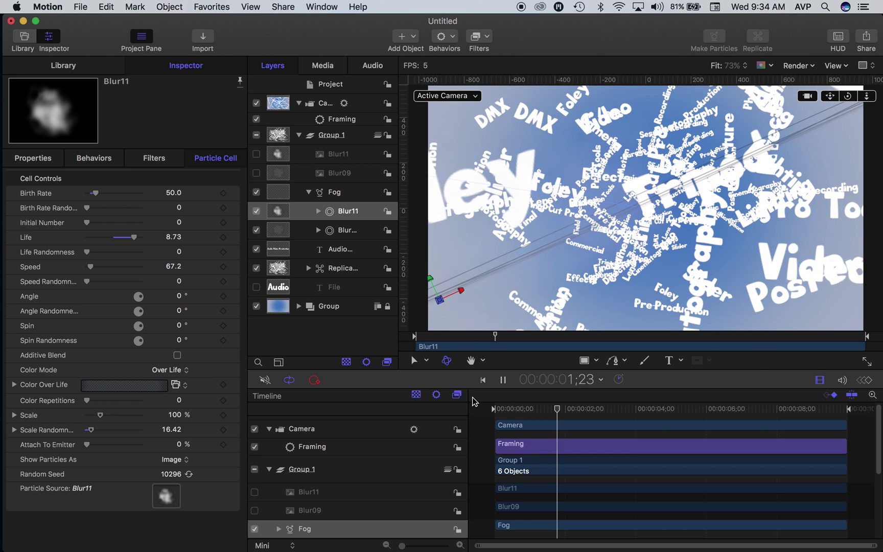
{"action": "key", "text": "space"}
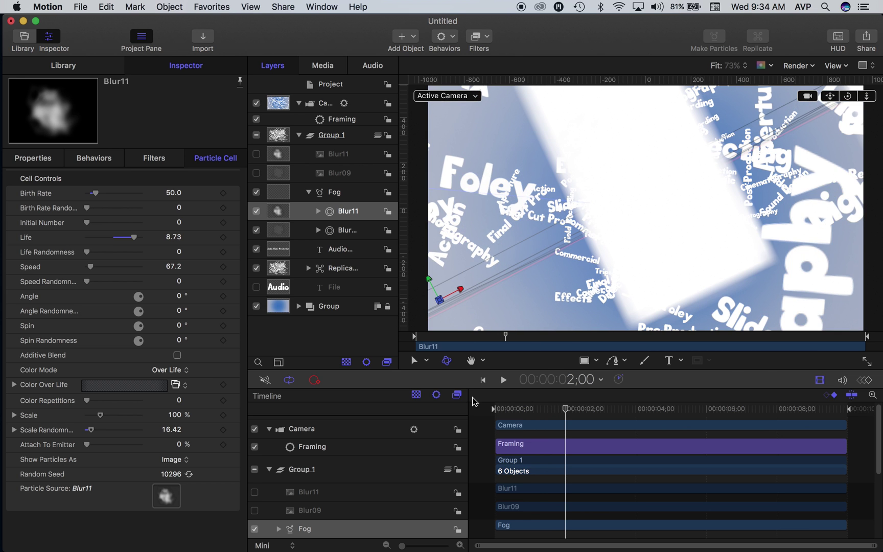
{"action": "key", "text": "space"}
{"action": "left_click", "coordinate": [257, 194]}
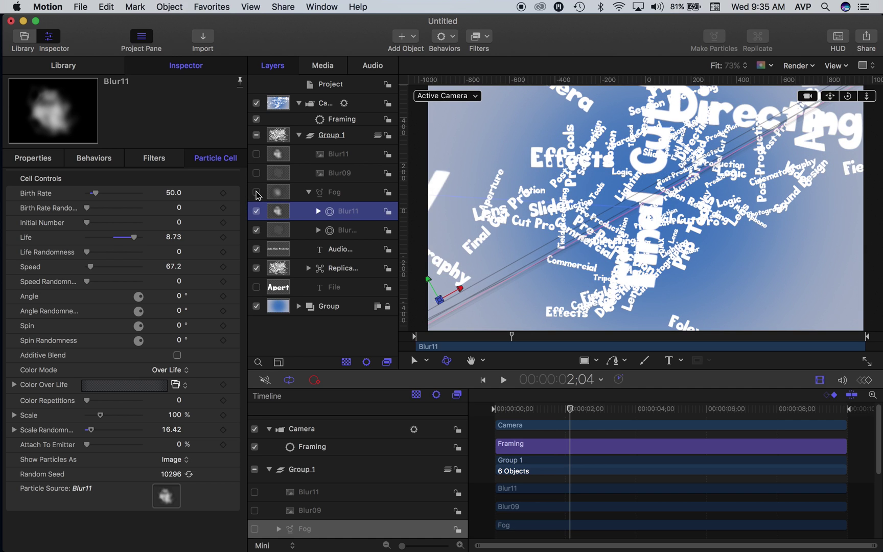
{"action": "left_click", "coordinate": [257, 193]}
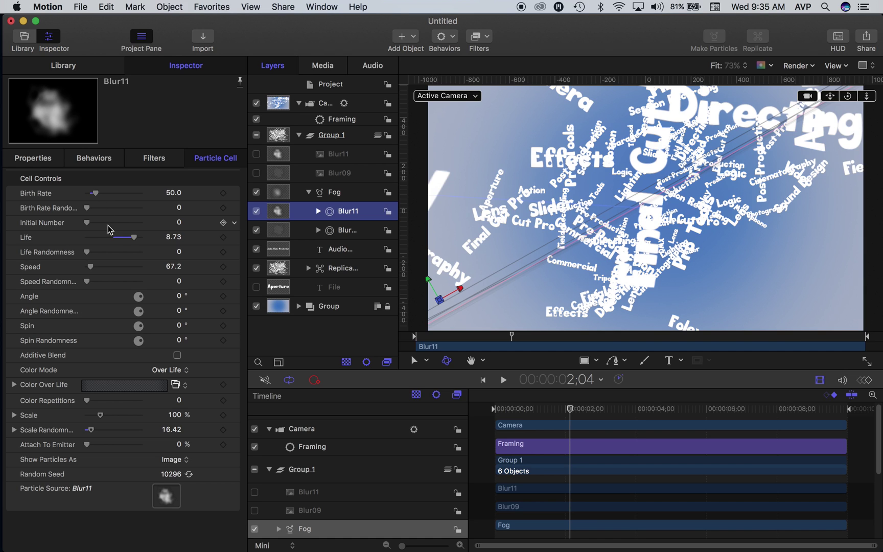
- Raise the Blur11 cell's Birth Rate to 220 and return the playhead to the project start
{"action": "left_click_drag", "start_coordinate": [97, 197], "coordinate": [118, 197]}
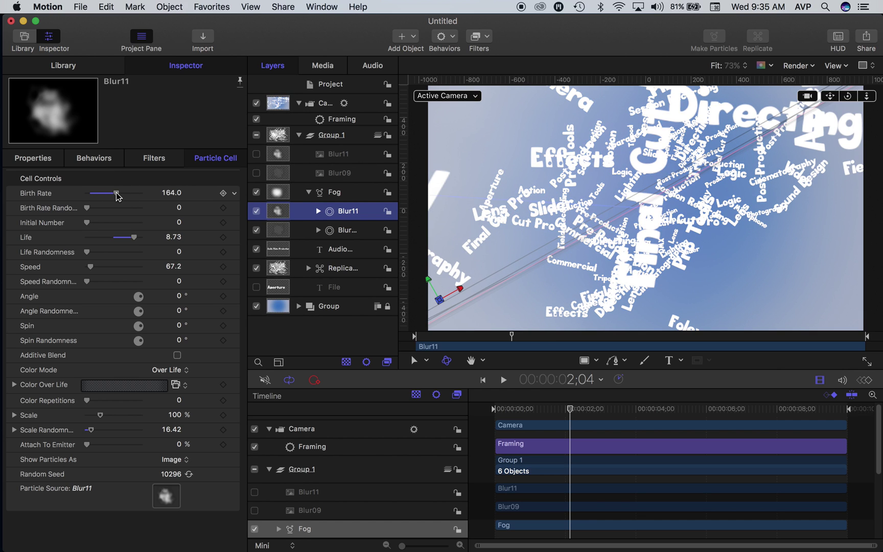
{"action": "left_click_drag", "start_coordinate": [118, 197], "coordinate": [132, 198]}
{"action": "left_click", "coordinate": [531, 408]}
{"action": "left_click_drag", "start_coordinate": [531, 408], "coordinate": [456, 387]}
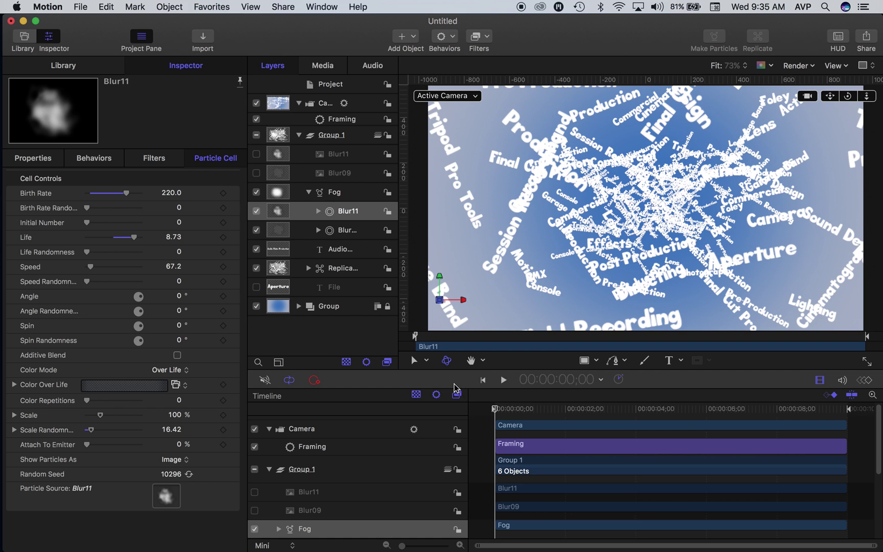
- Shift the Fog clip earlier so it begins about 00:00:07;12 before the project start, and extend its end to about 00:00:10;04
{"action": "left_click", "coordinate": [328, 192]}
{"action": "left_click", "coordinate": [331, 193]}
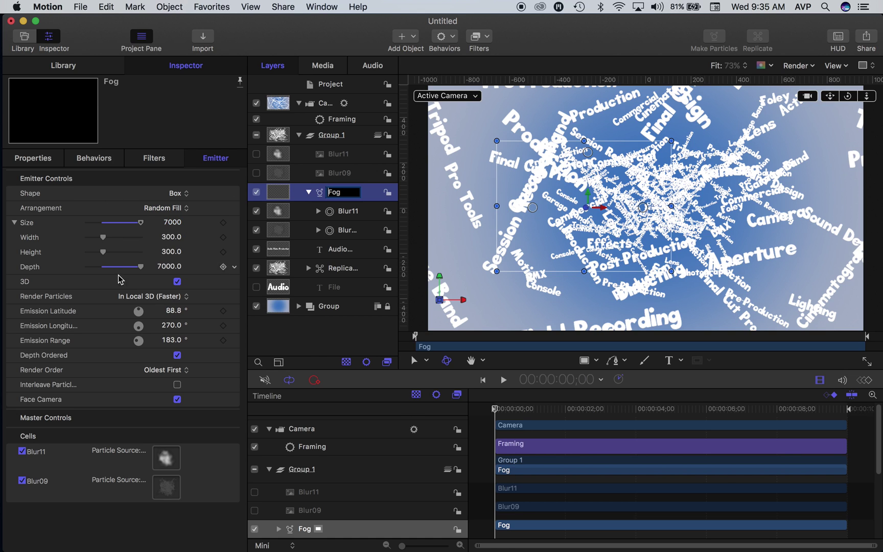
{"action": "left_click", "coordinate": [339, 212]}
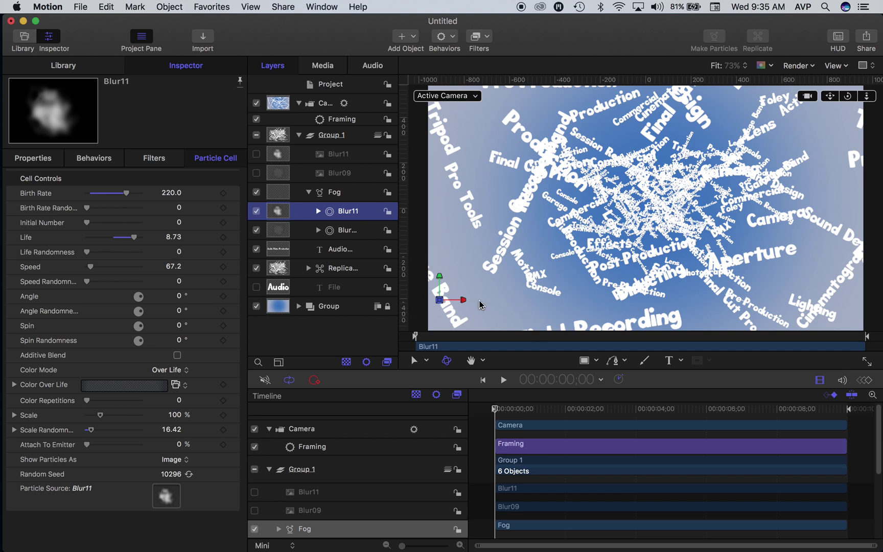
{"action": "left_click", "coordinate": [498, 409]}
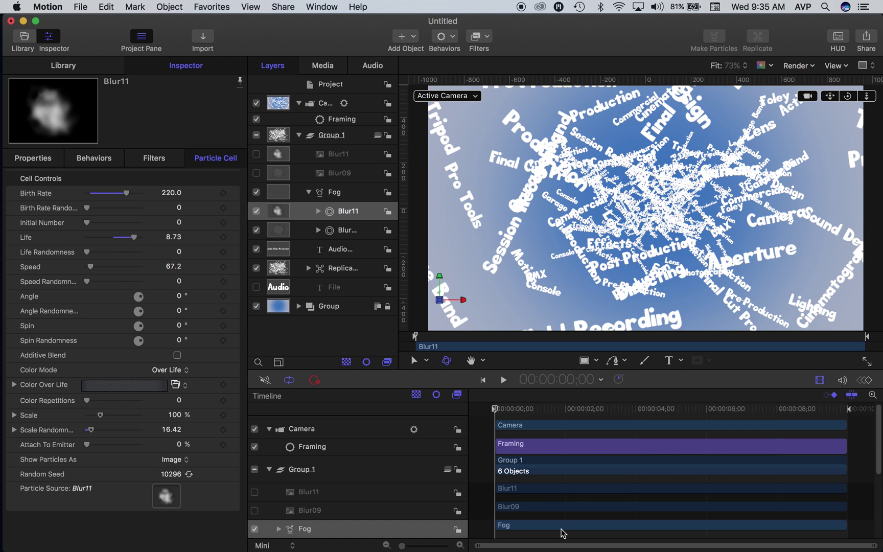
{"action": "left_click", "coordinate": [587, 530]}
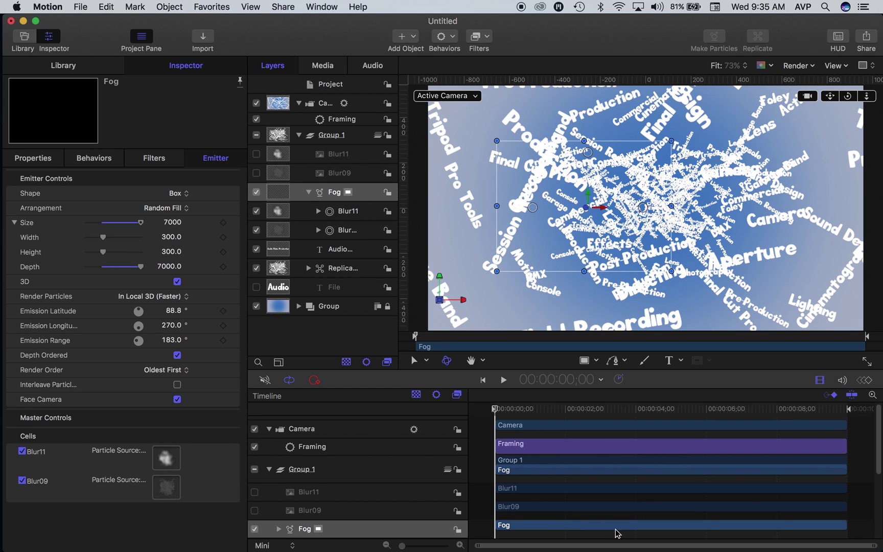
{"action": "left_click_drag", "start_coordinate": [682, 530], "coordinate": [538, 530]}
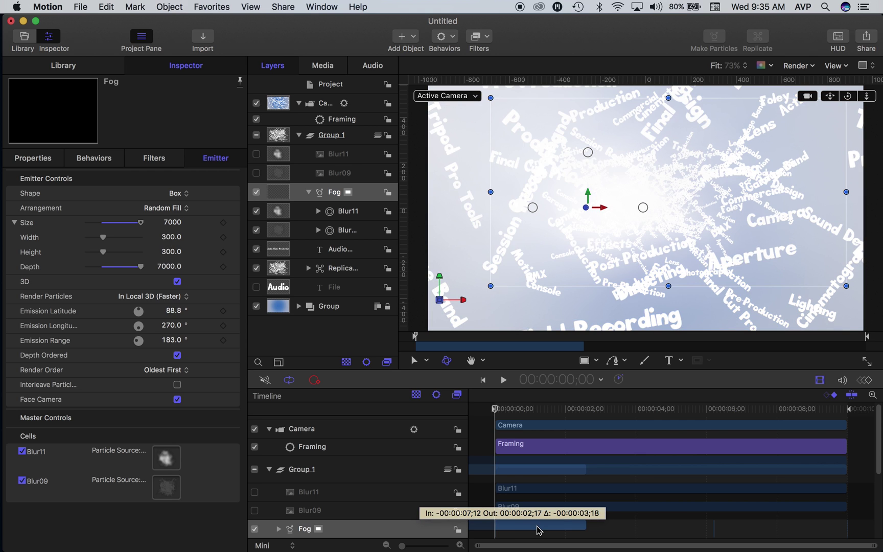
{"action": "left_click_drag", "start_coordinate": [538, 530], "coordinate": [539, 530]}
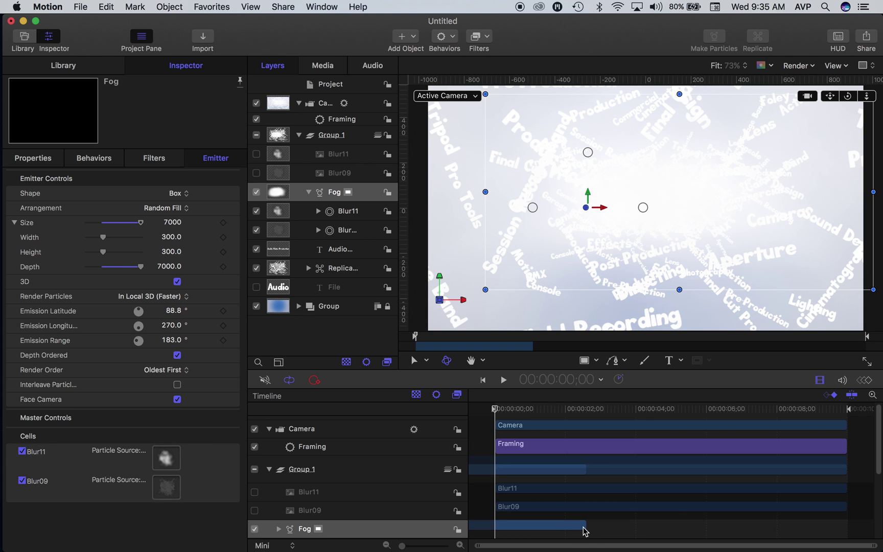
{"action": "left_click_drag", "start_coordinate": [584, 527], "coordinate": [851, 524]}
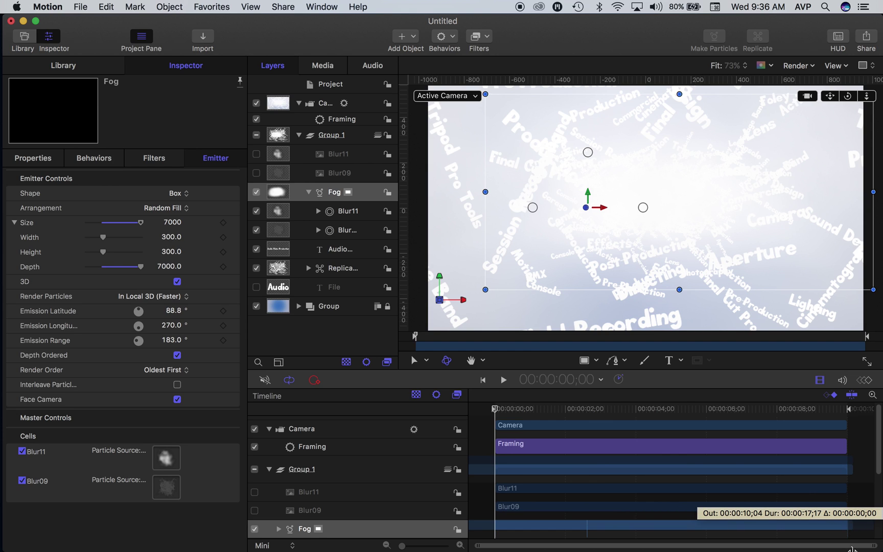
- Check how dense the fog looks at 00:00:04;13 and 00:00:02;00
{"action": "left_click", "coordinate": [650, 408]}
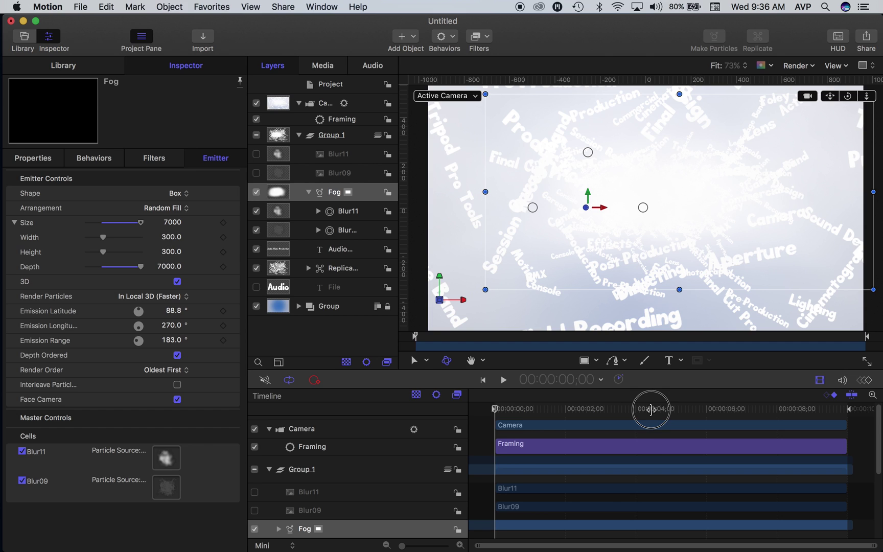
{"action": "left_click", "coordinate": [641, 410]}
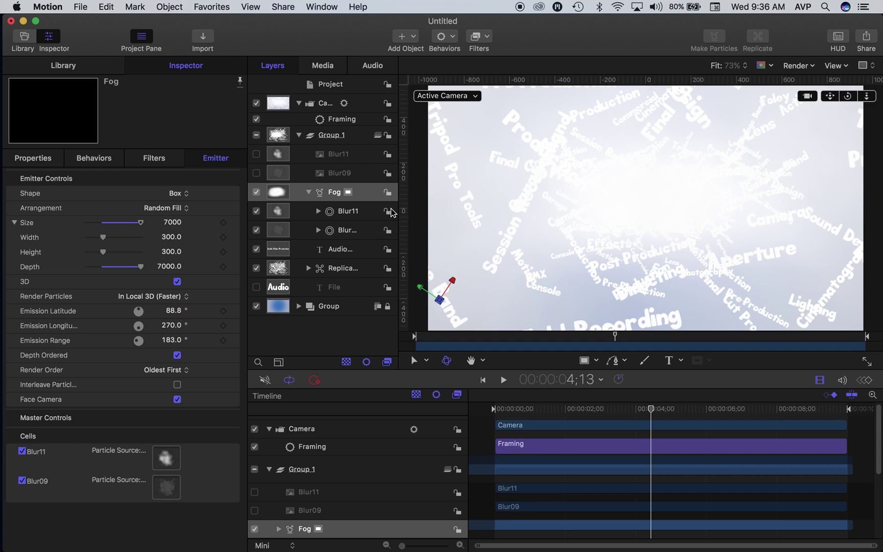
{"action": "left_click", "coordinate": [568, 410]}
{"action": "left_click", "coordinate": [566, 410]}
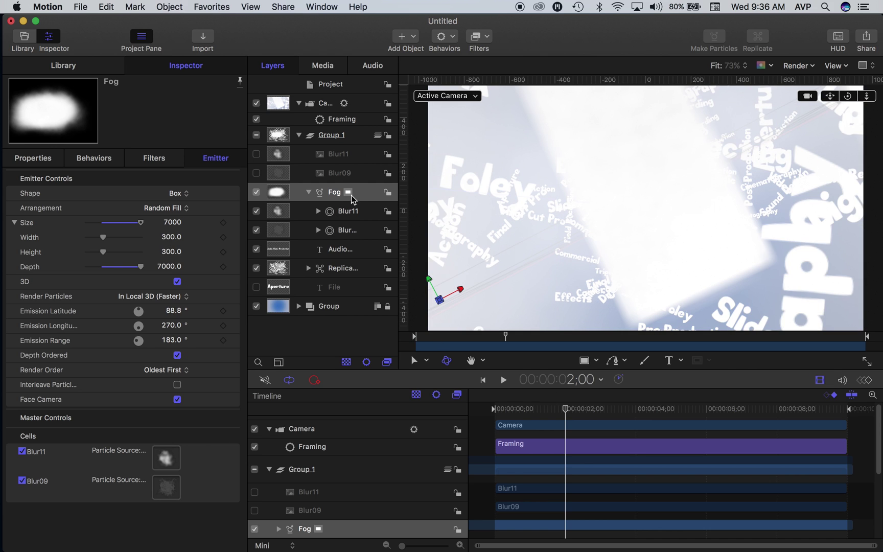
- Set the Blur11 cell's Birth Rate to 75 and preview the fog from the project start
{"action": "left_click", "coordinate": [348, 212]}
{"action": "left_click", "coordinate": [170, 194]}
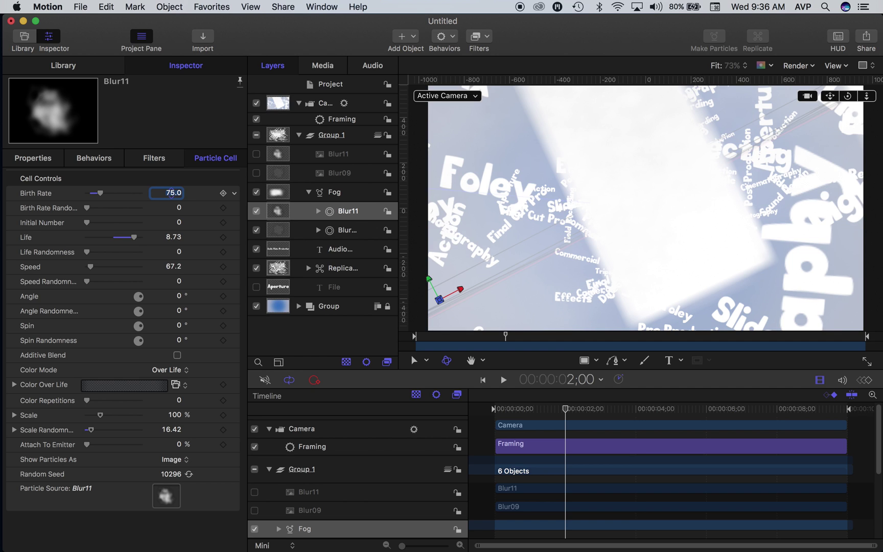
{"action": "left_click_drag", "start_coordinate": [502, 408], "coordinate": [484, 409]}
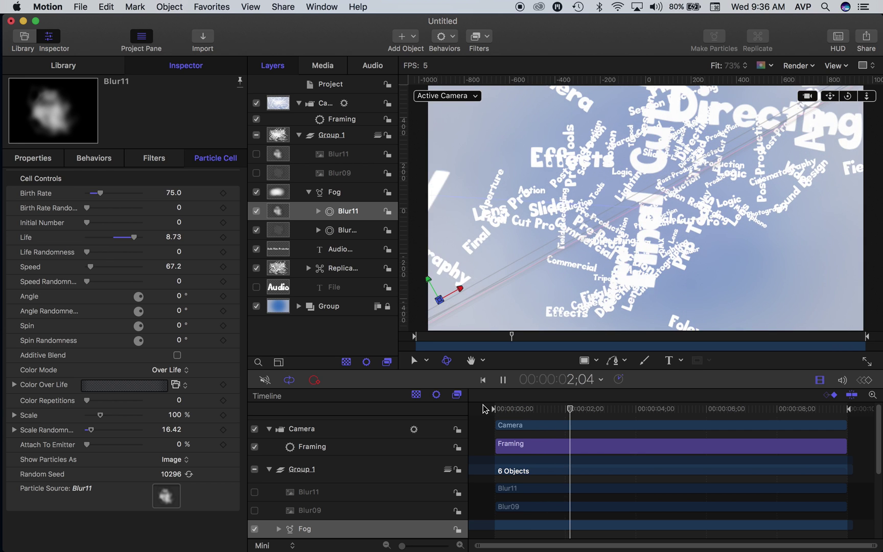
{"action": "key", "text": "space"}
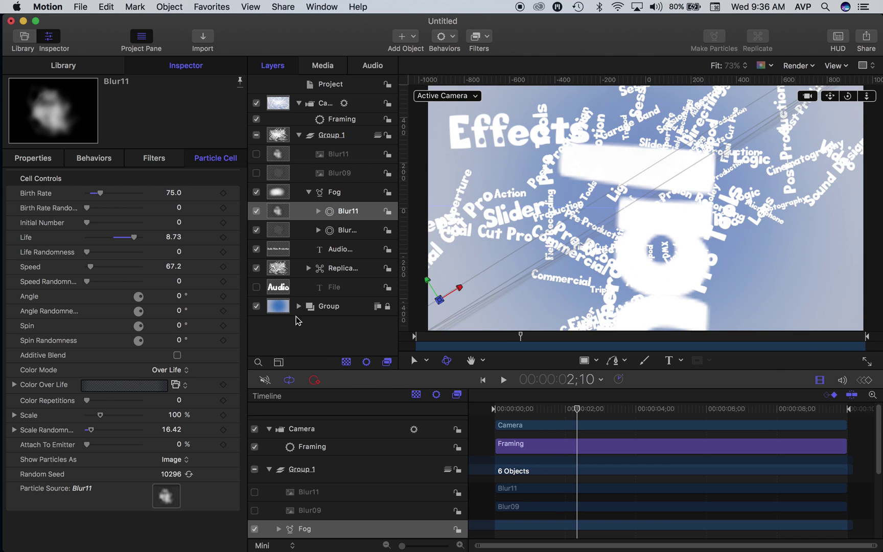
- Lower the Blur11 cell's Birth Rate to 50 and play the animation from the start through the title framing
{"action": "left_click", "coordinate": [172, 193]}
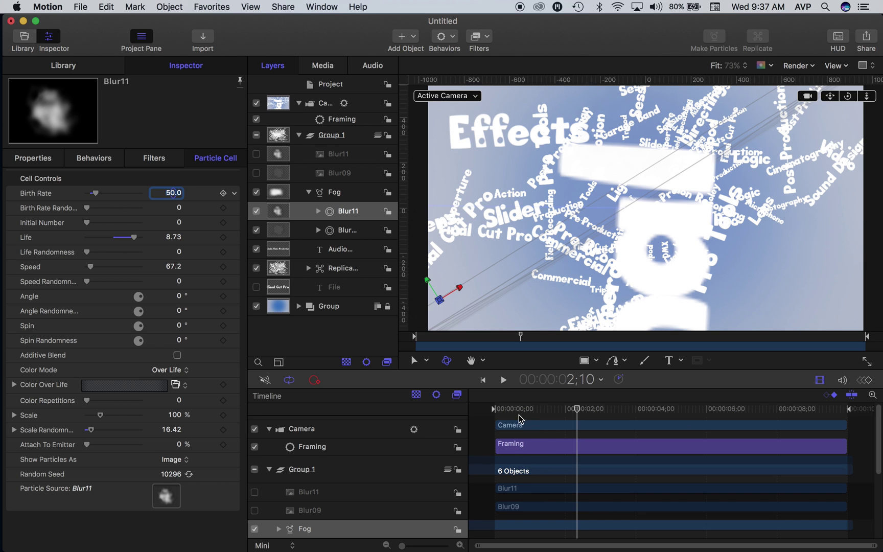
{"action": "left_click", "coordinate": [465, 403]}
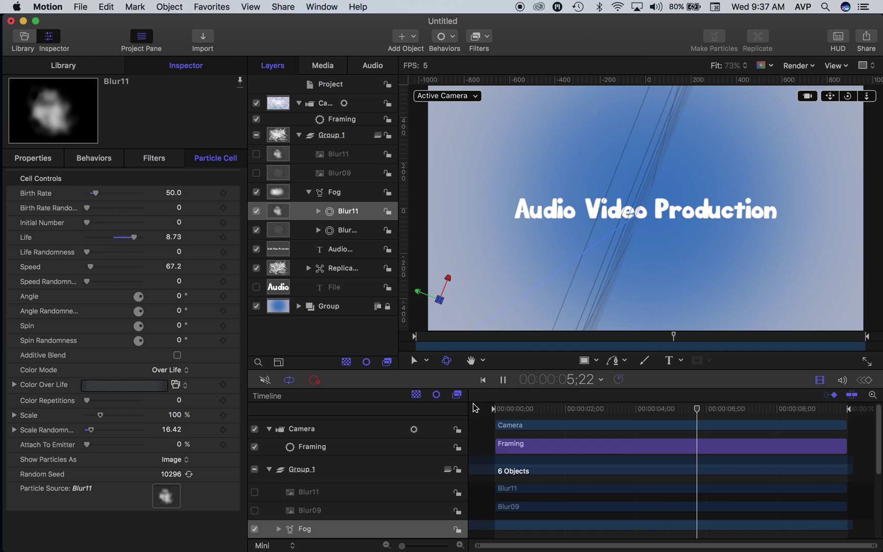
{"action": "key", "text": "space"}
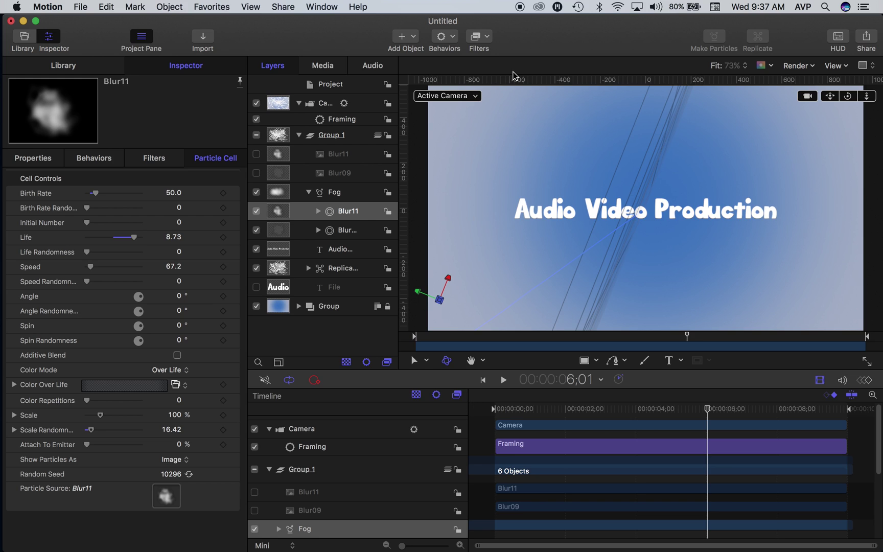